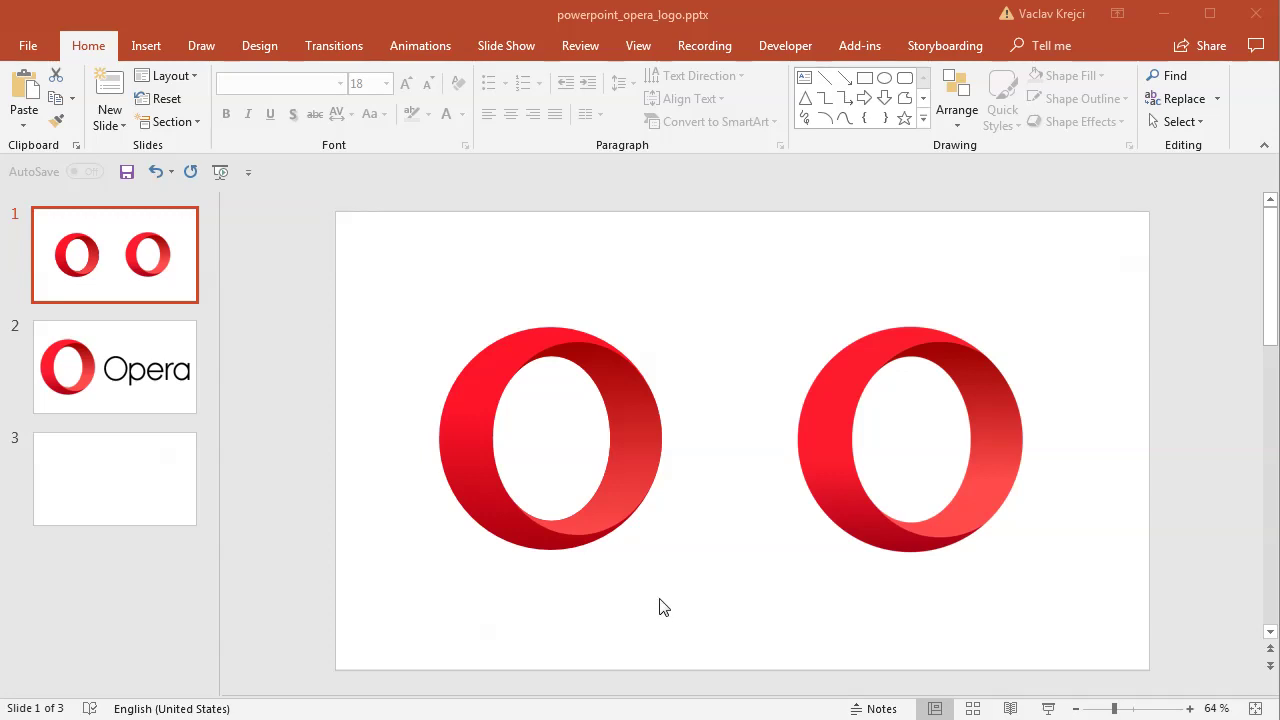
left_click(725, 285)
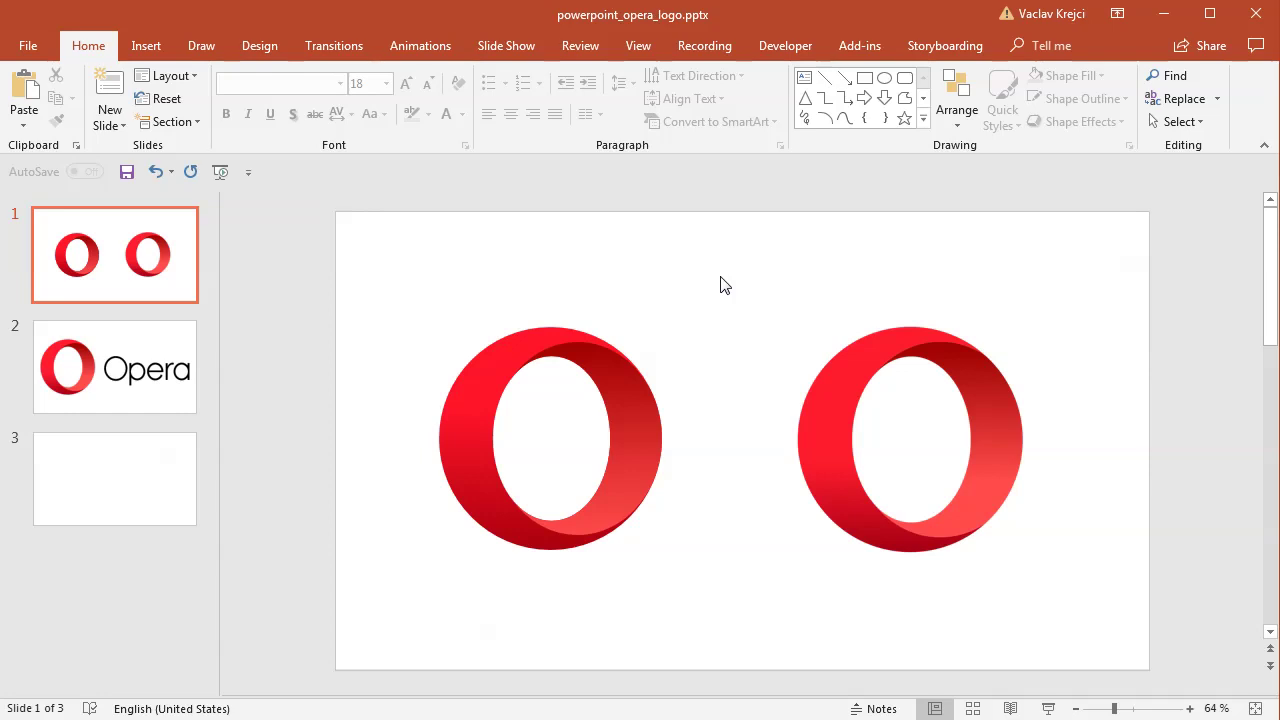
left_click(858, 377)
left_click(651, 422)
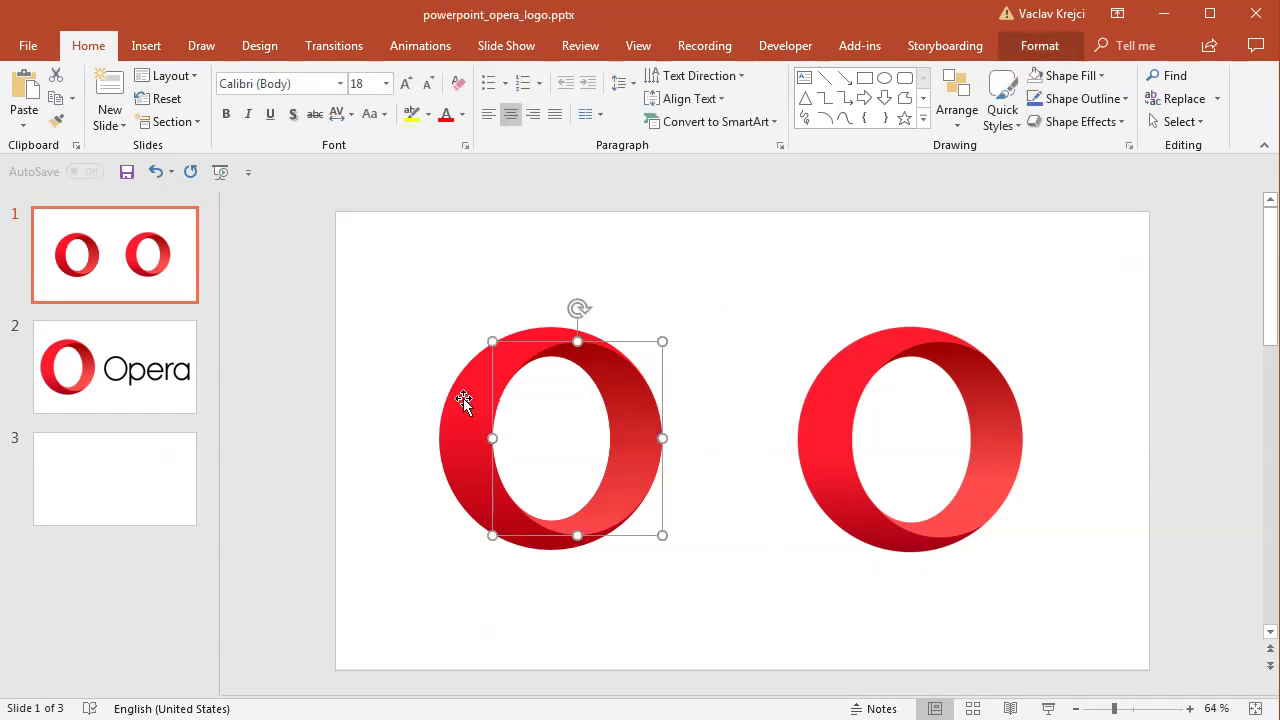
left_click(705, 332)
Step: Copy the picture version of the Opera logo from slide 1 onto blank slide 3 and place it in the slide's centre
left_click(820, 413)
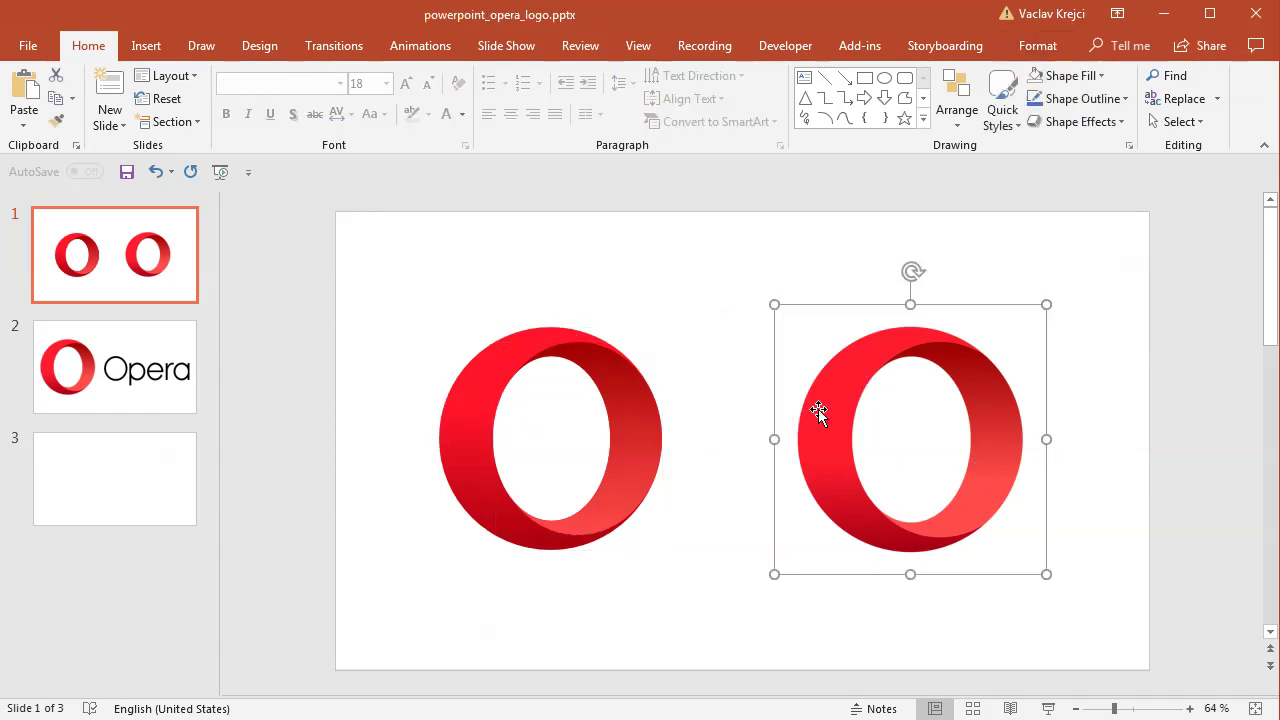
left_click(106, 497)
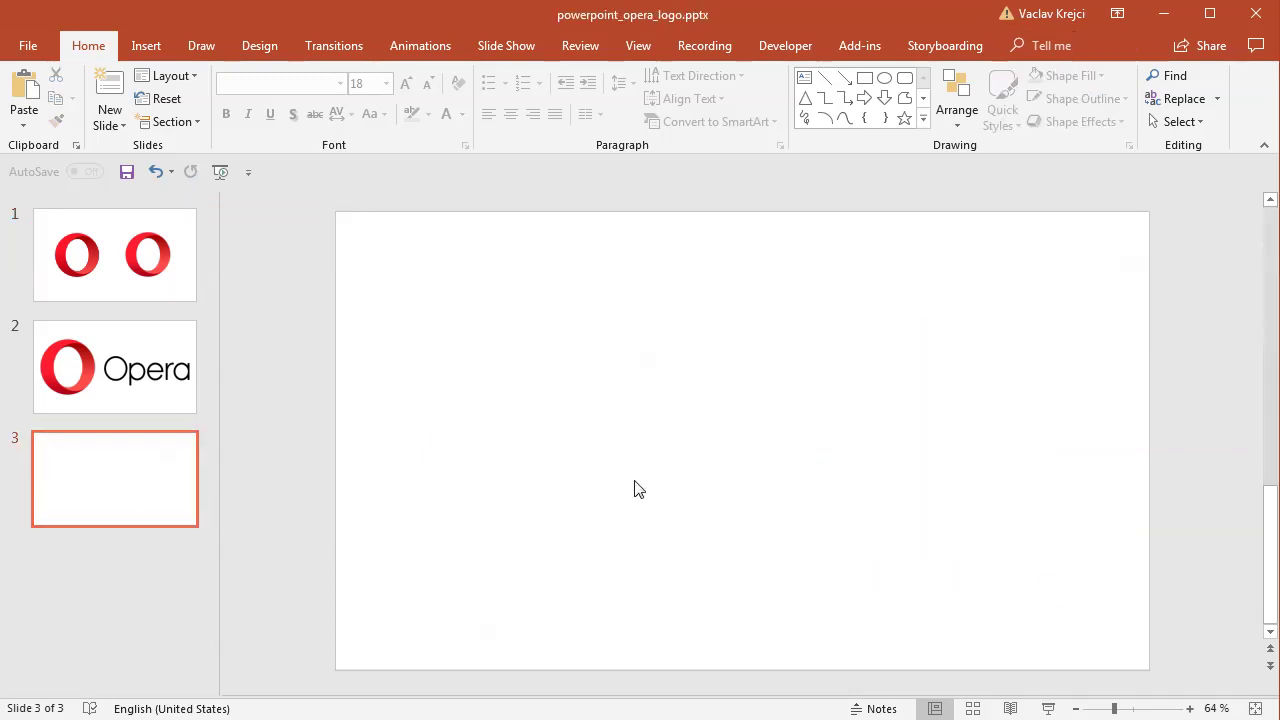
key("ctrl+v")
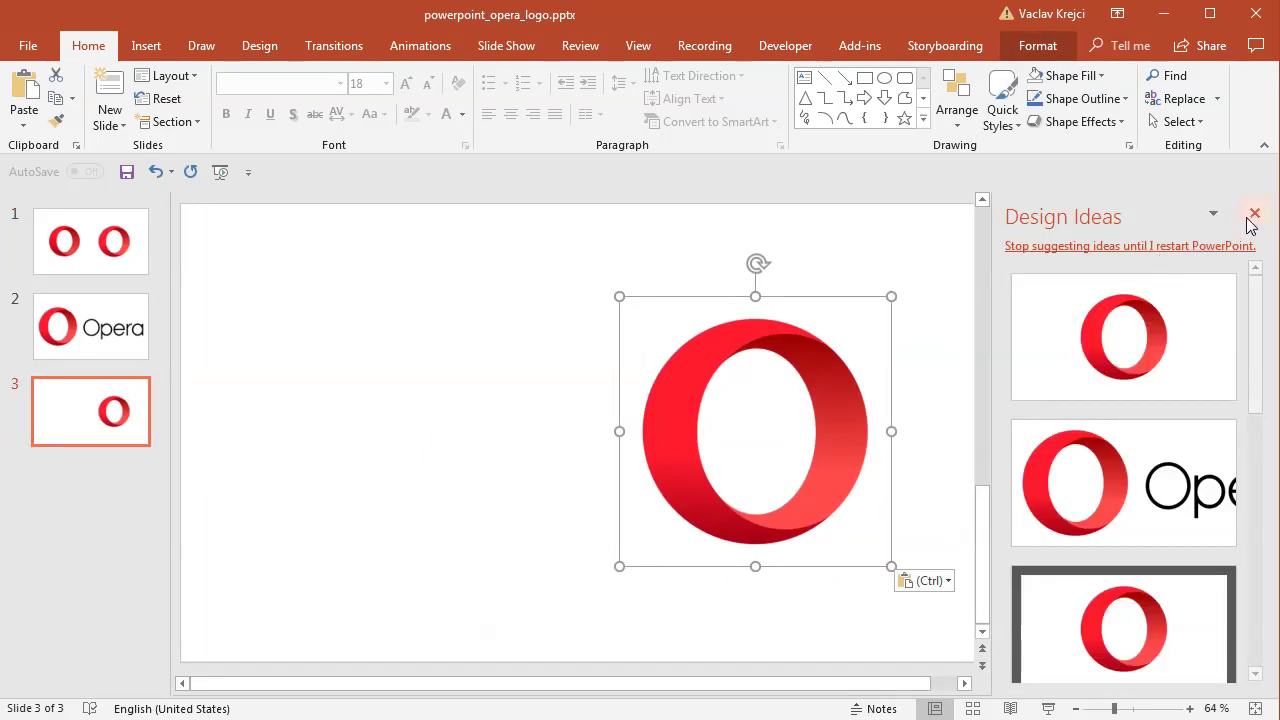
left_click(1261, 213)
left_click_drag(997, 403, 829, 403)
left_click(1010, 497)
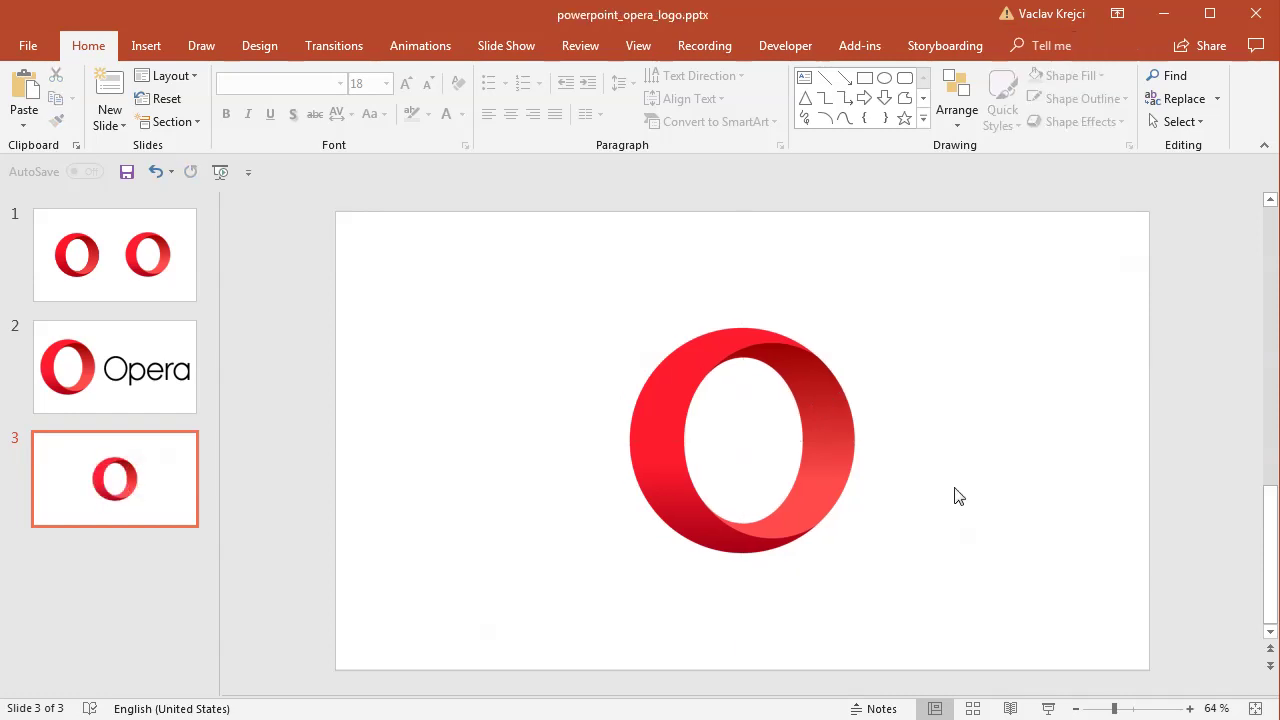
Step: Draw an oval about 9.42 cm wide and 9.34 cm high over the logo's outer edge on slide 3
scroll(843, 403, "up", 4)
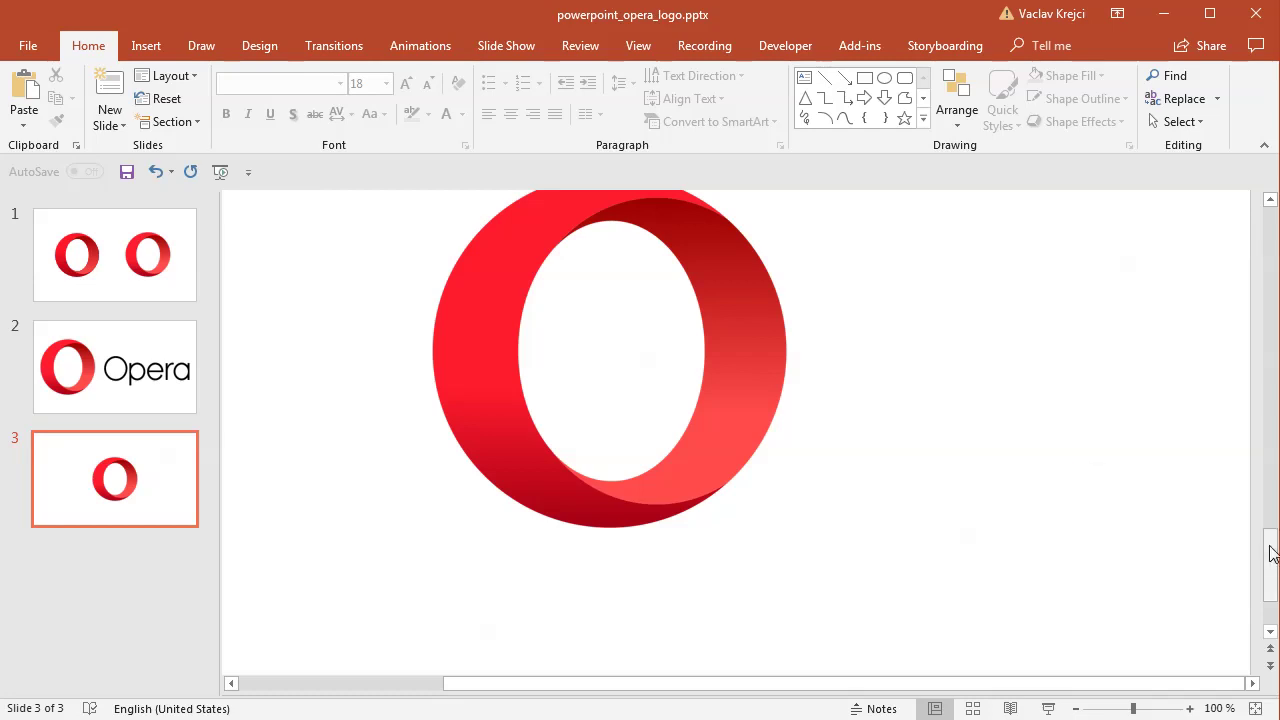
left_click_drag(1268, 552, 1268, 521)
left_click(148, 47)
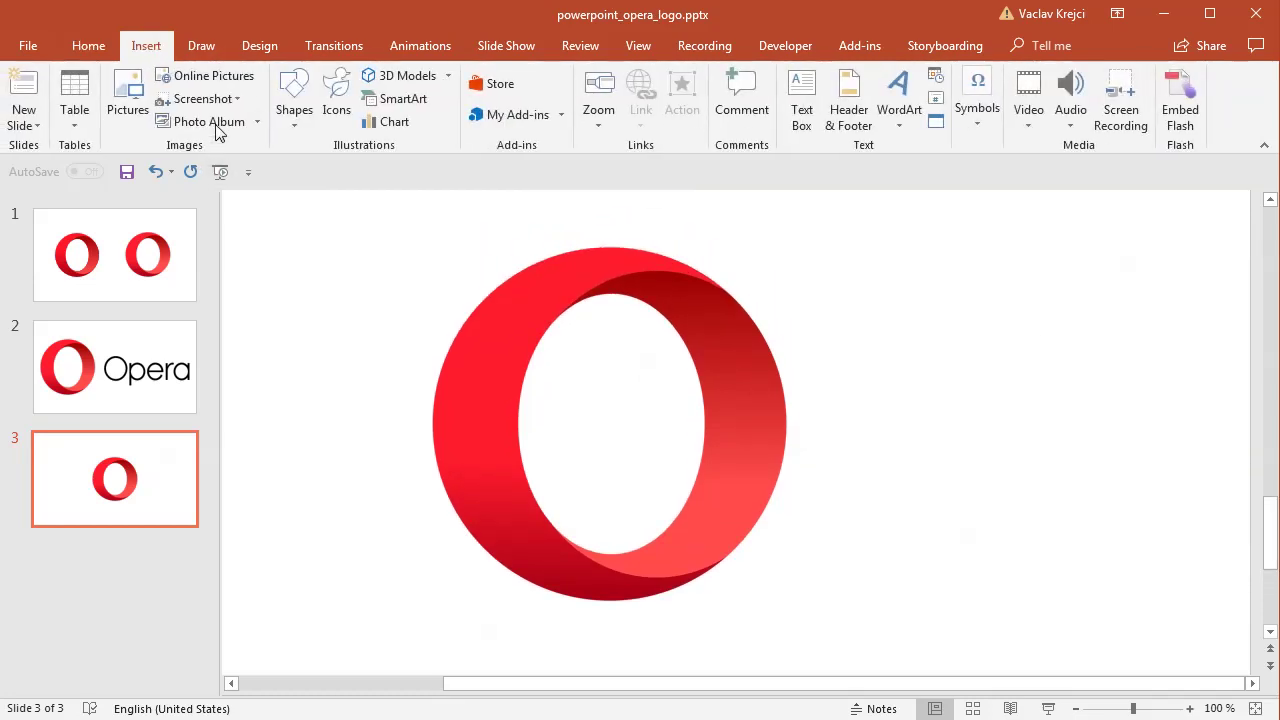
left_click(284, 124)
left_click(384, 168)
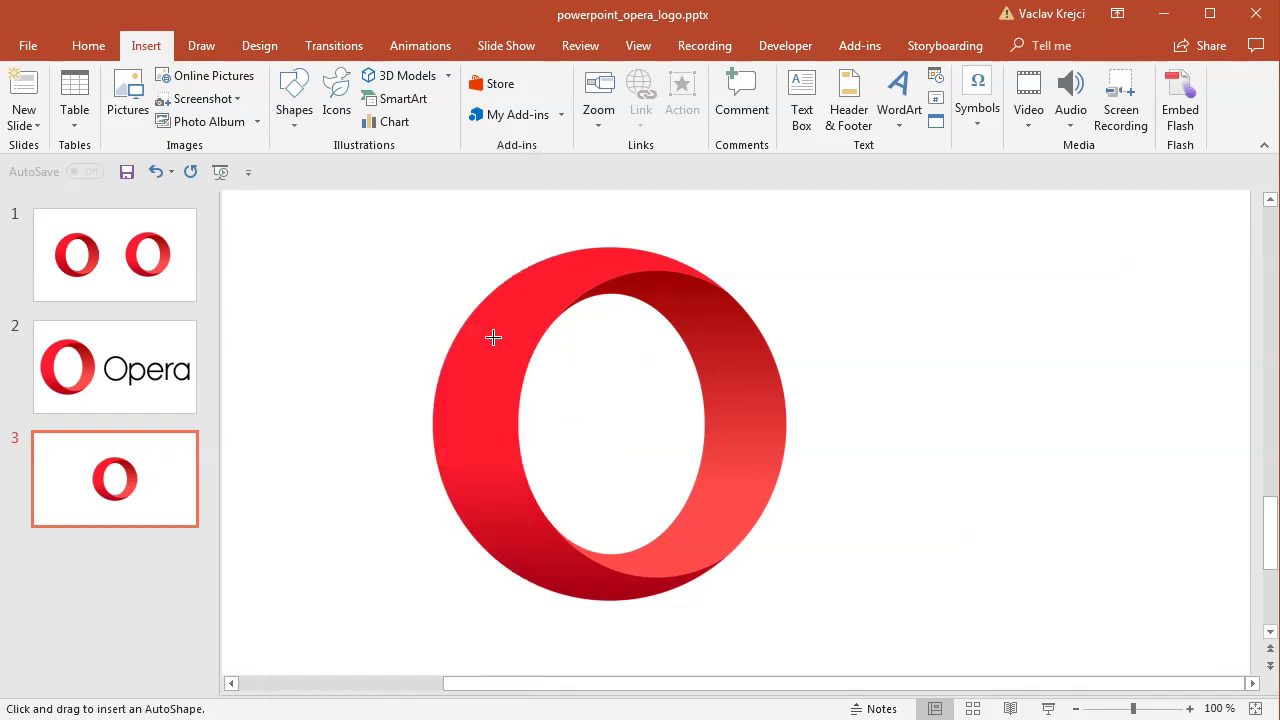
left_click_drag(431, 250, 786, 600)
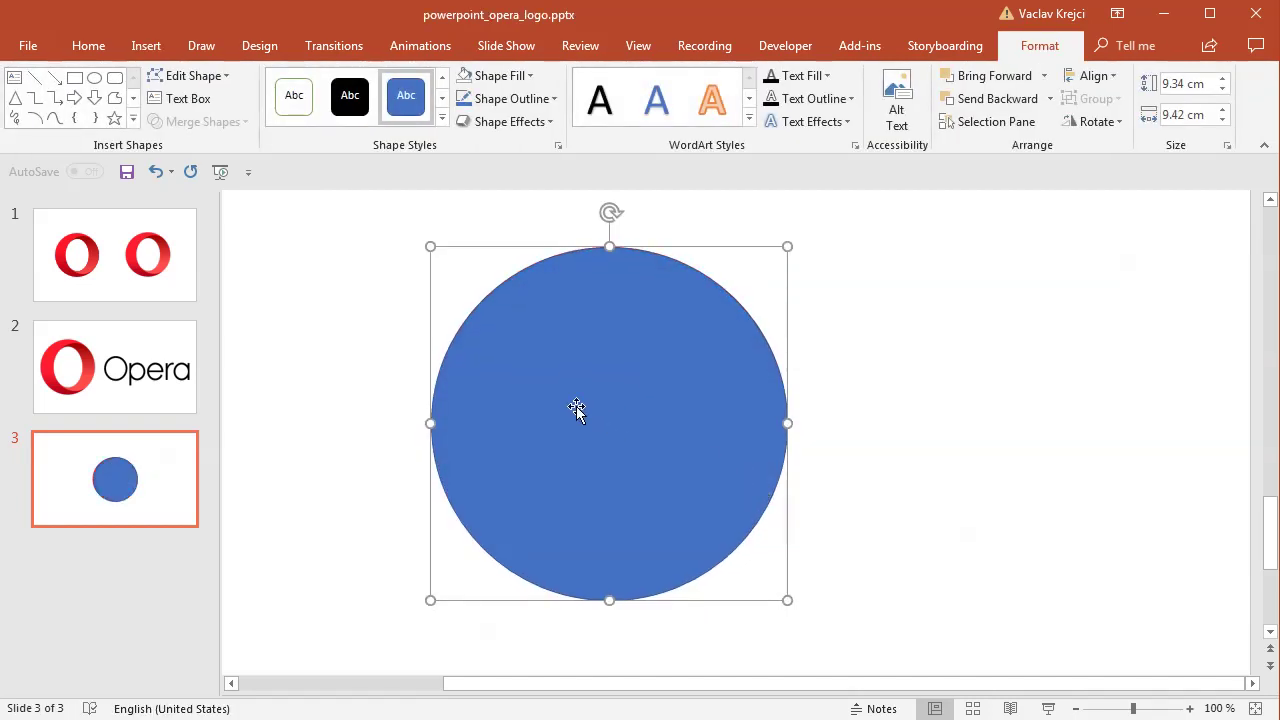
Step: Remove the oval's fill and narrow it to about 9.37 cm so its outline follows the ring's outer edge
left_click(492, 78)
left_click(506, 288)
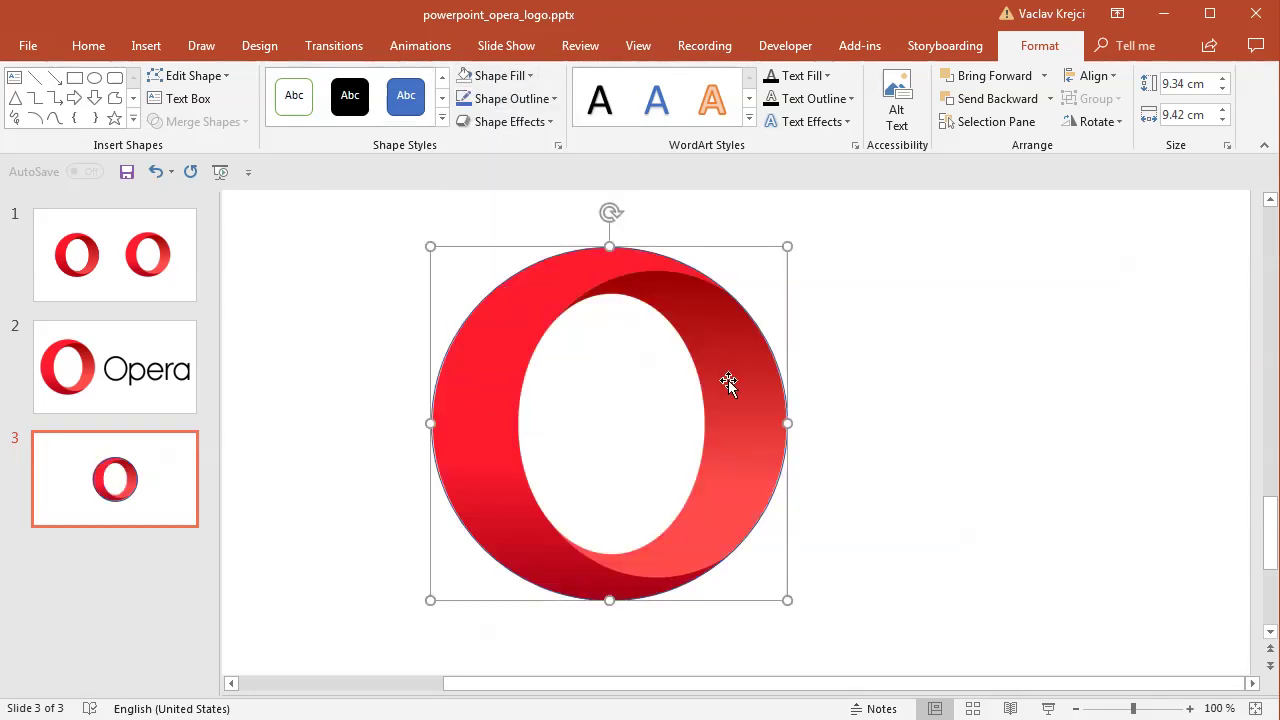
left_click_drag(787, 423, 790, 428)
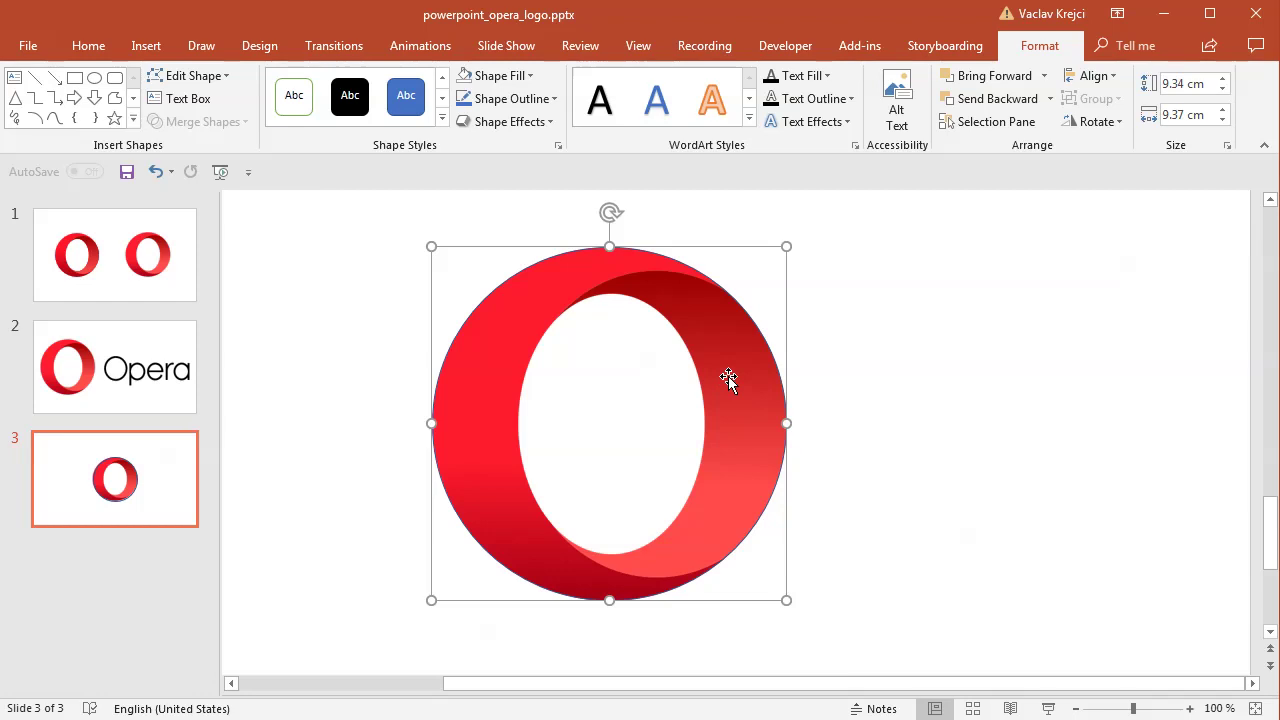
Step: Duplicate the unfilled outer oval
key("ctrl+v")
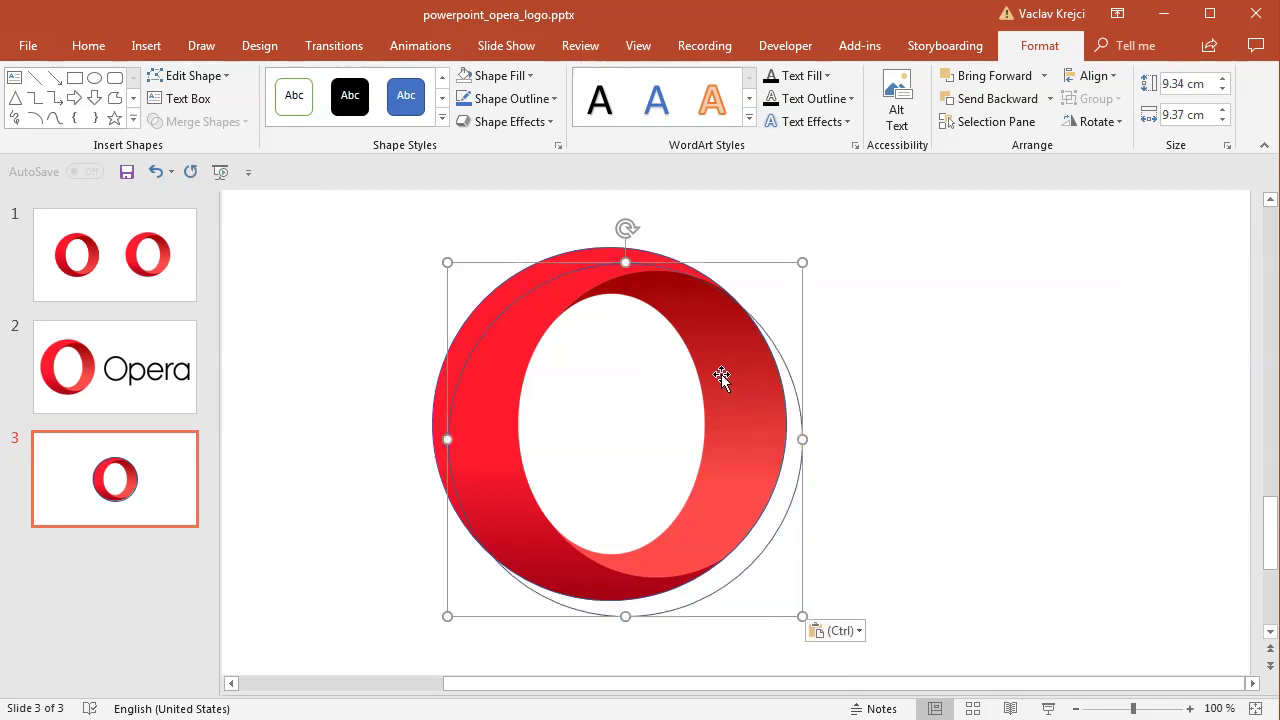
left_click_drag(667, 272, 651, 265)
left_click(151, 173)
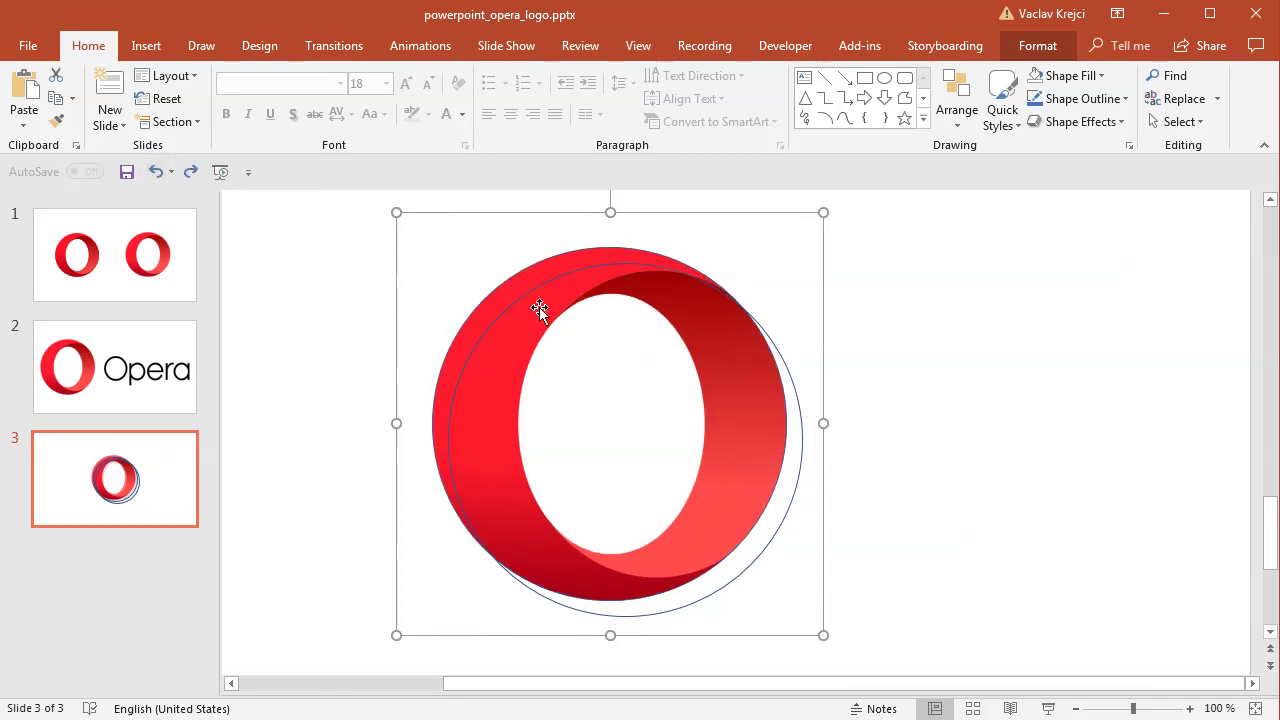
left_click(519, 298)
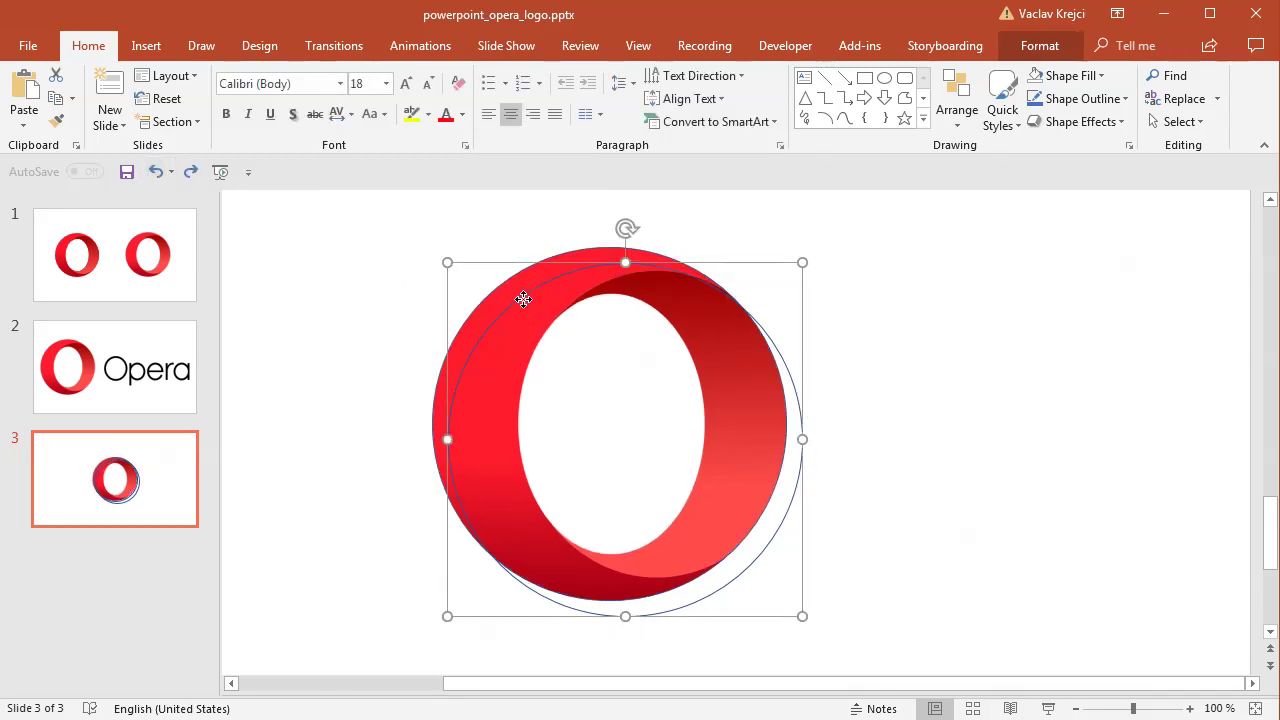
left_click_drag(524, 300, 511, 283)
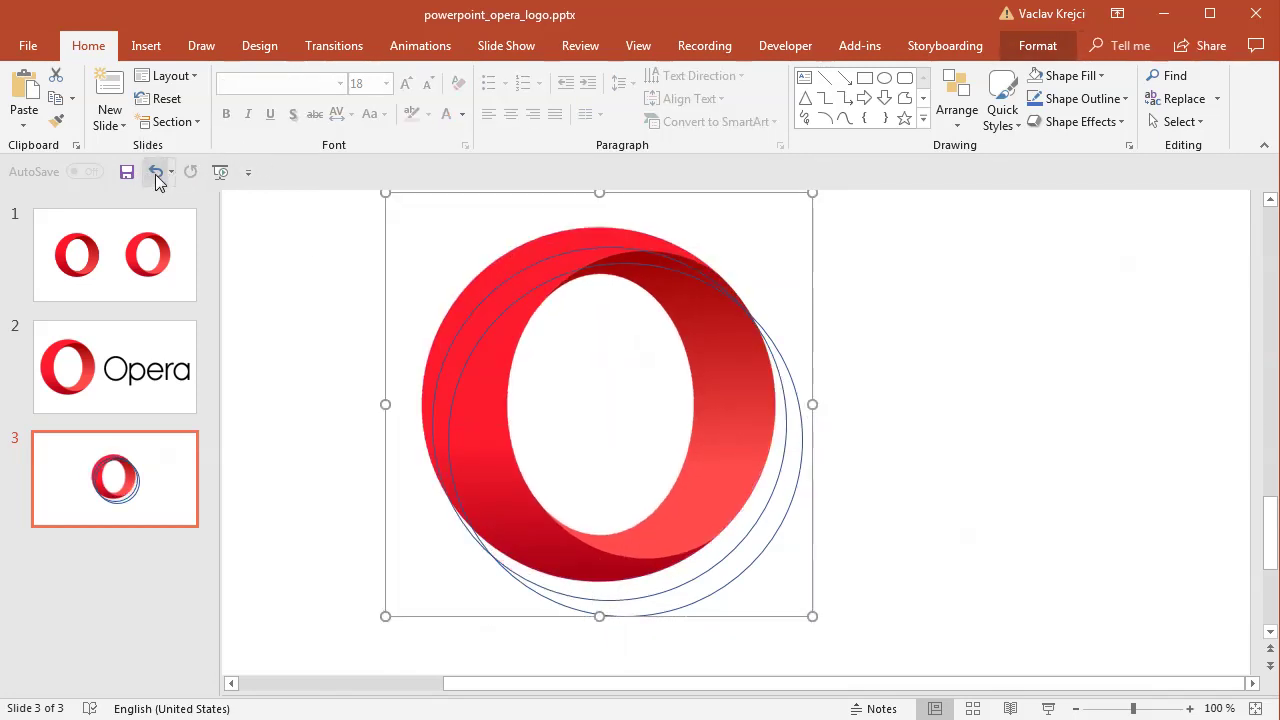
left_click(155, 174)
Step: Align the duplicate oval with the outer one, and narrow and shorten it to trace the ellipse of the dark inner band
left_click(499, 308)
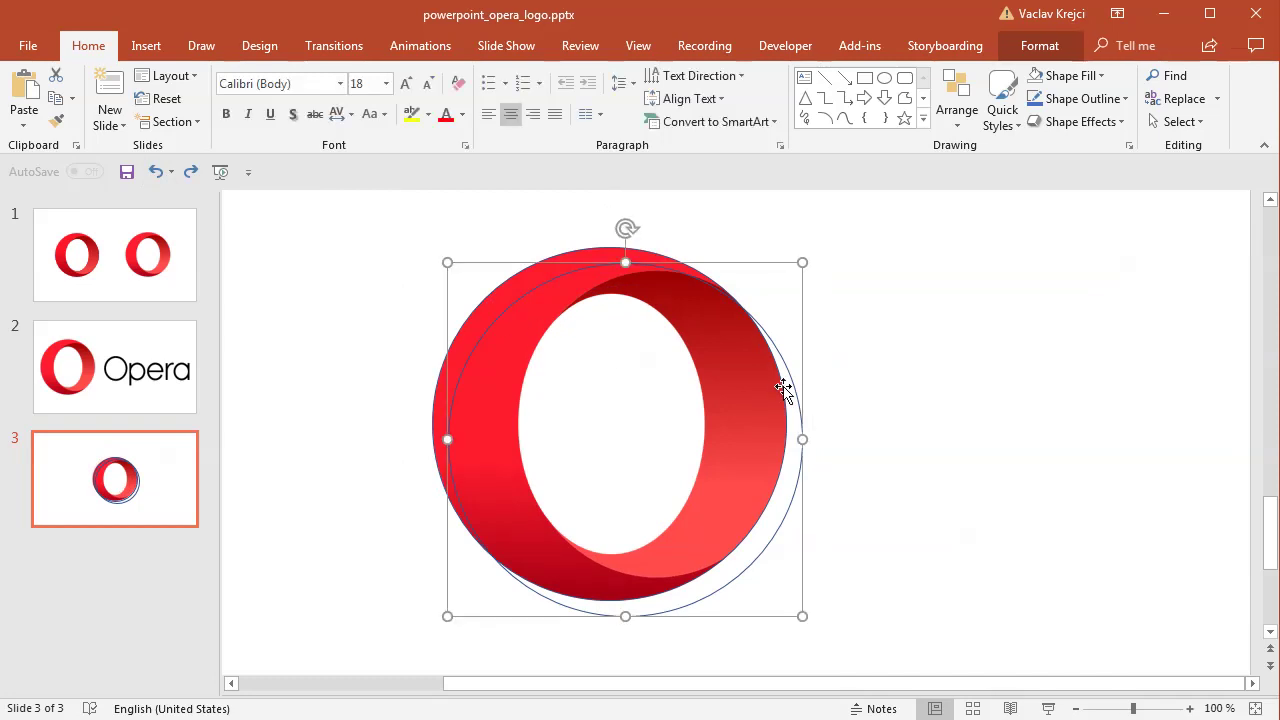
left_click_drag(792, 387, 778, 373)
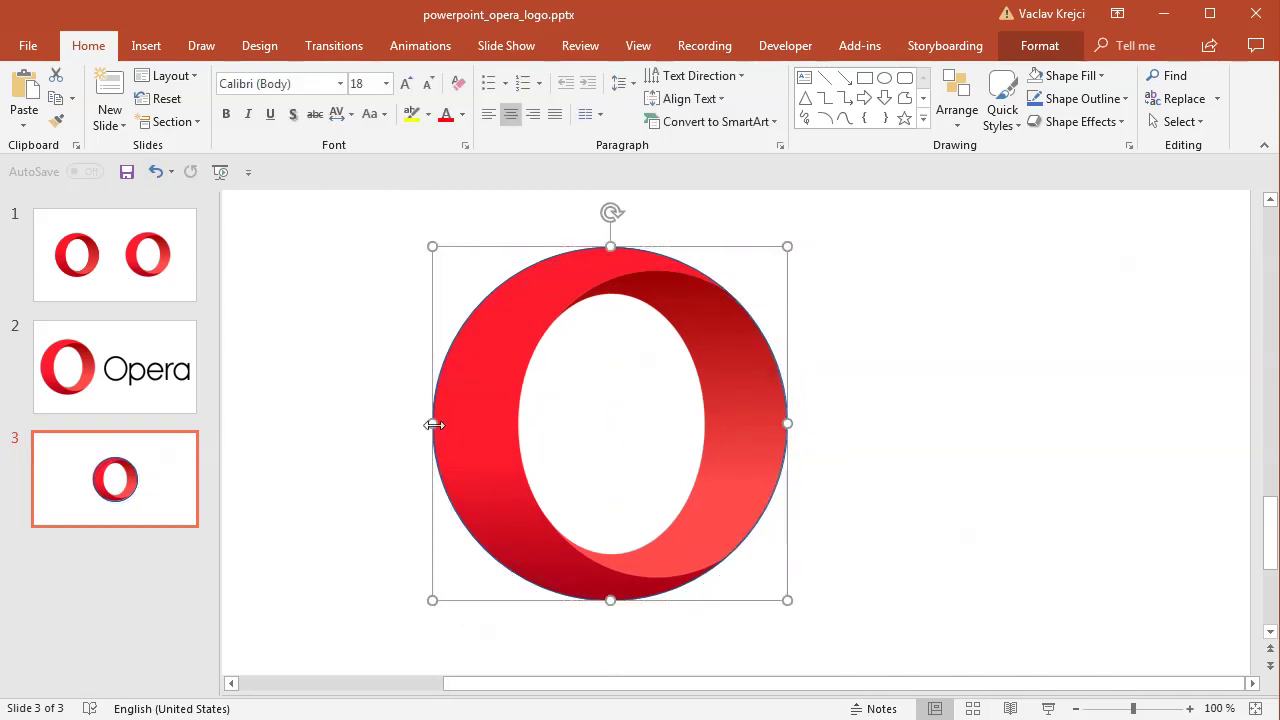
left_click_drag(434, 424, 517, 424)
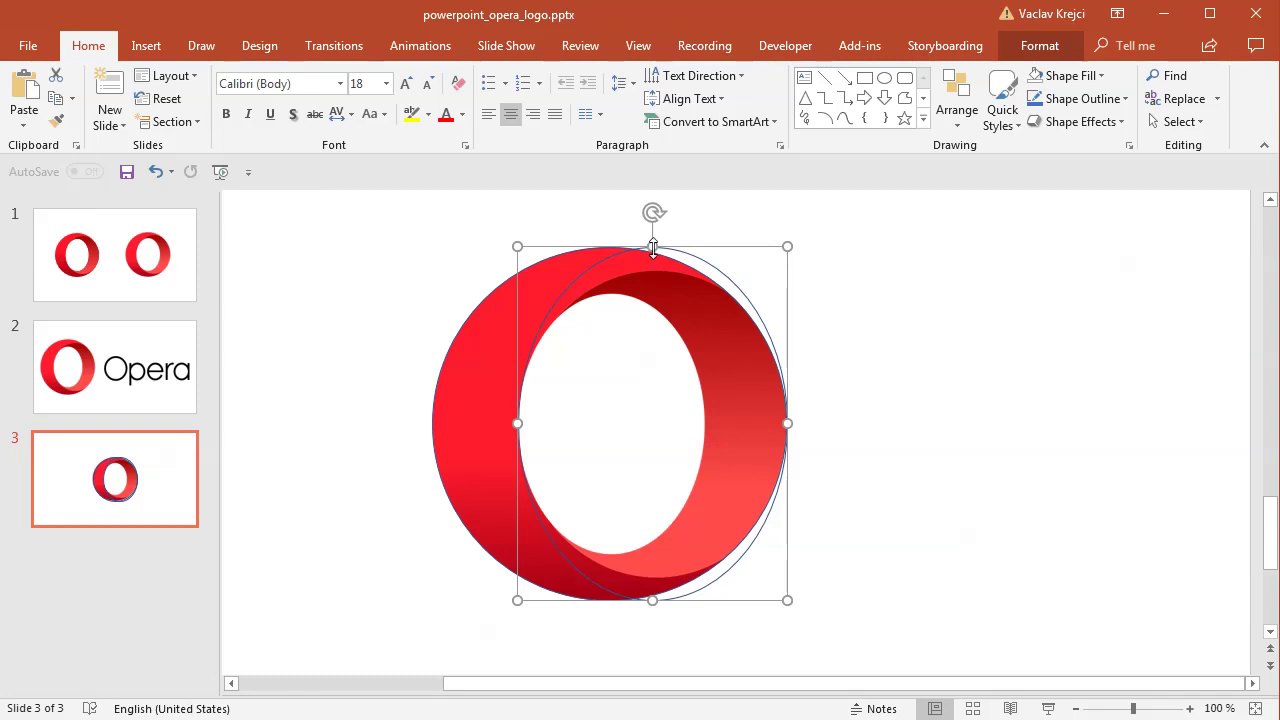
mouse_move(651, 262)
left_mouse_down()
mouse_move(663, 337)
mouse_move(667, 272)
left_mouse_up()
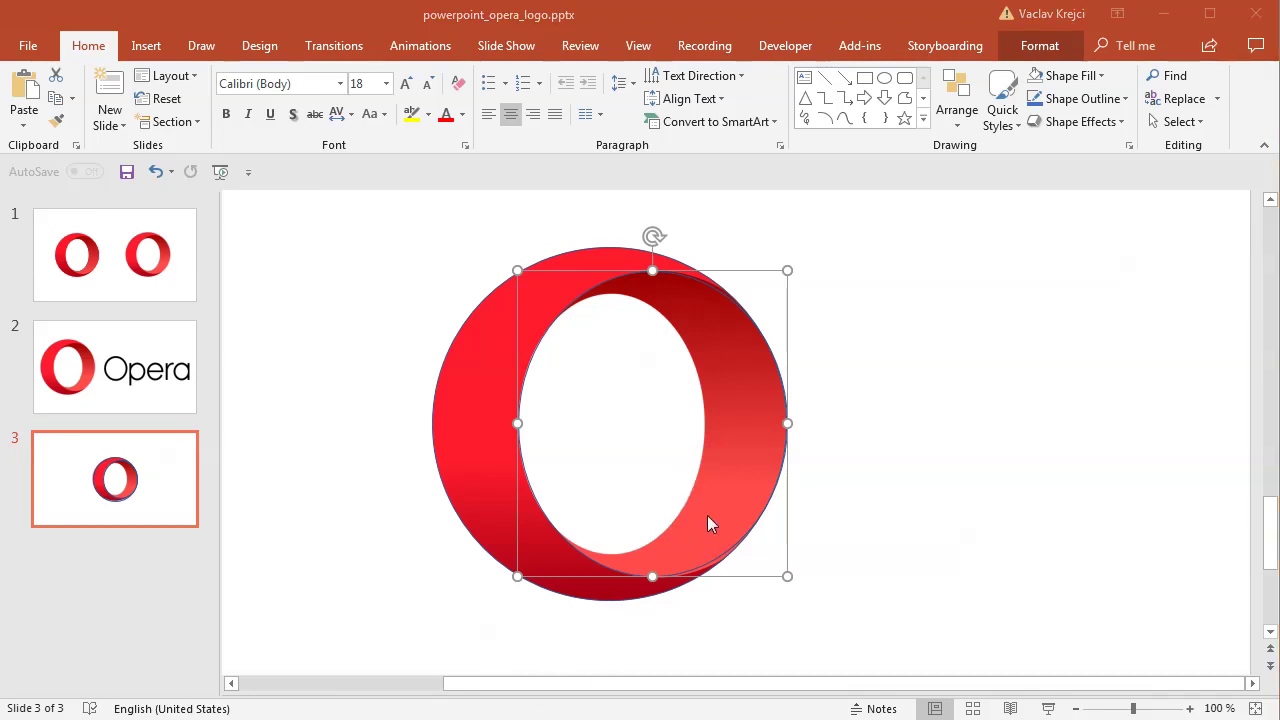
Step: Duplicate the inner-band oval, align the copy with it, and shrink its width and height to match the logo's white hole
left_click(666, 23)
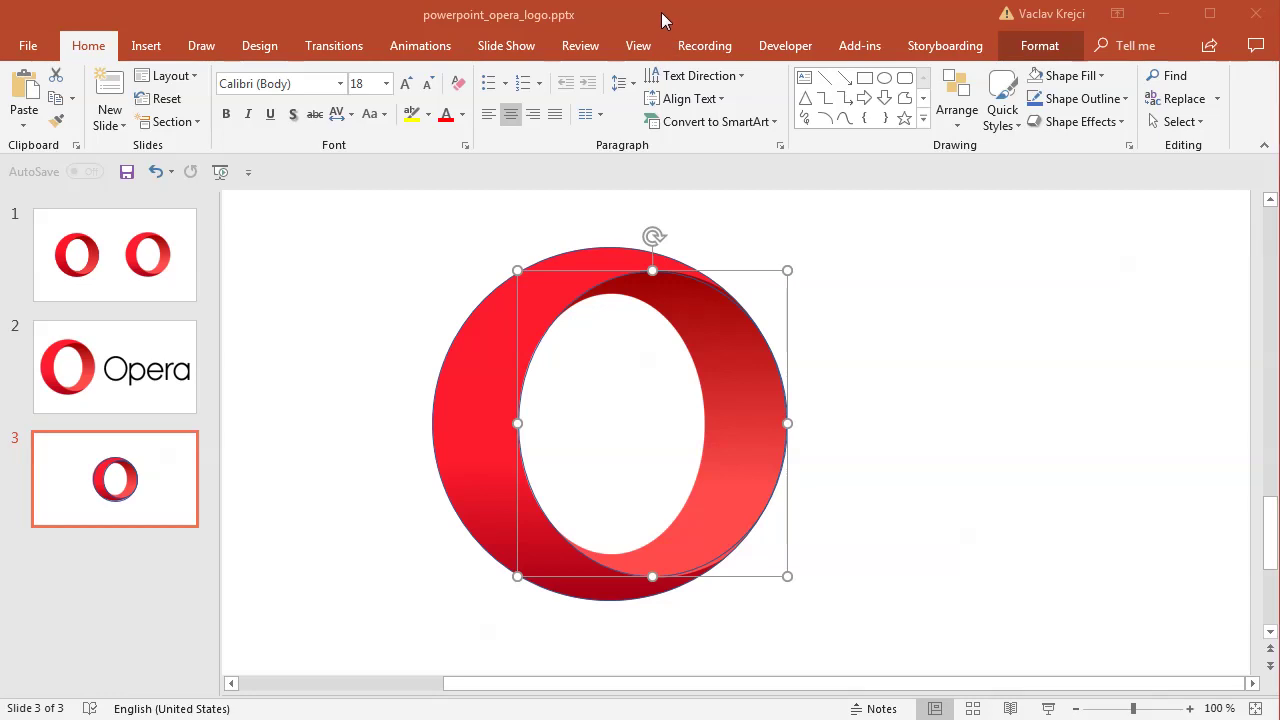
key("ctrl+v")
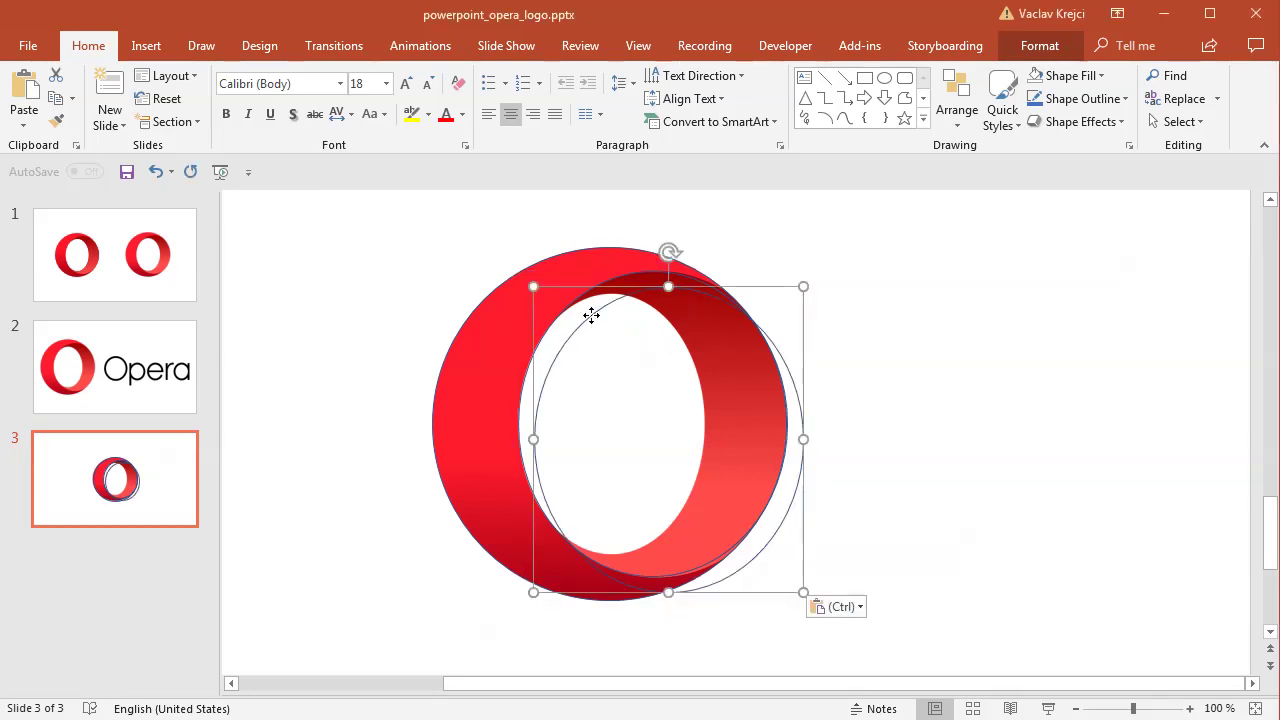
left_click_drag(591, 315, 575, 299)
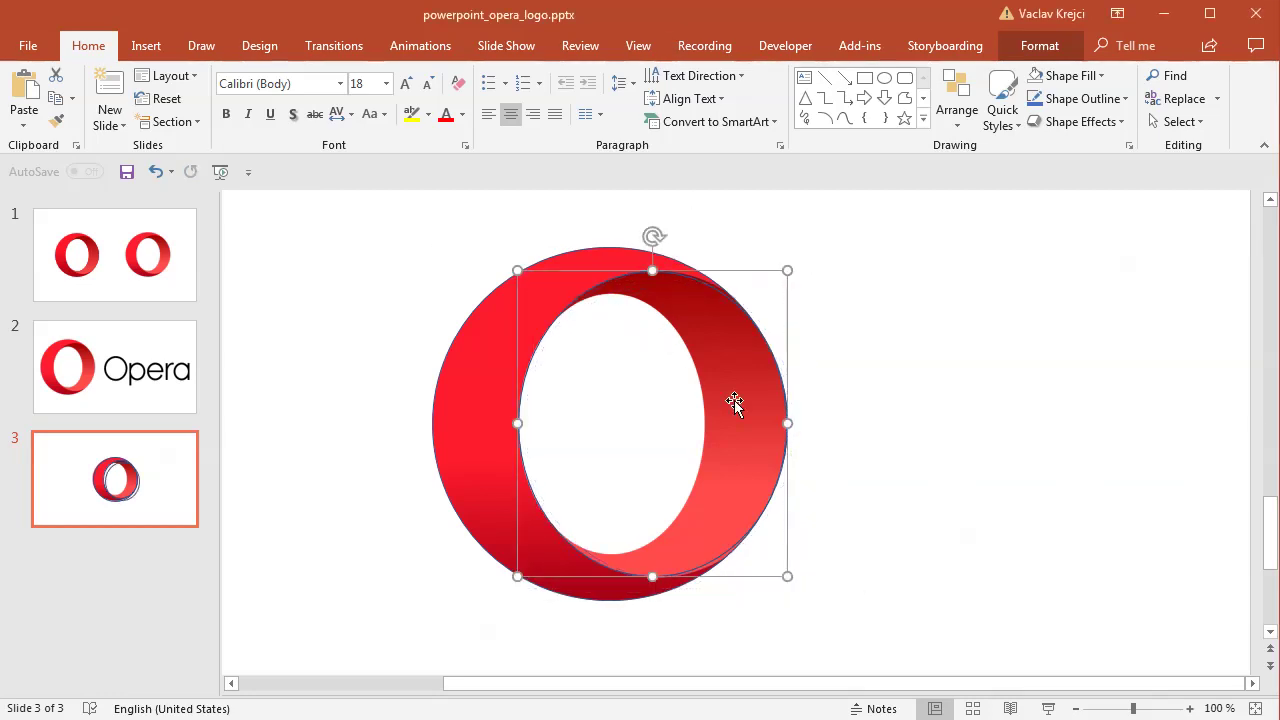
left_click_drag(786, 421, 704, 423)
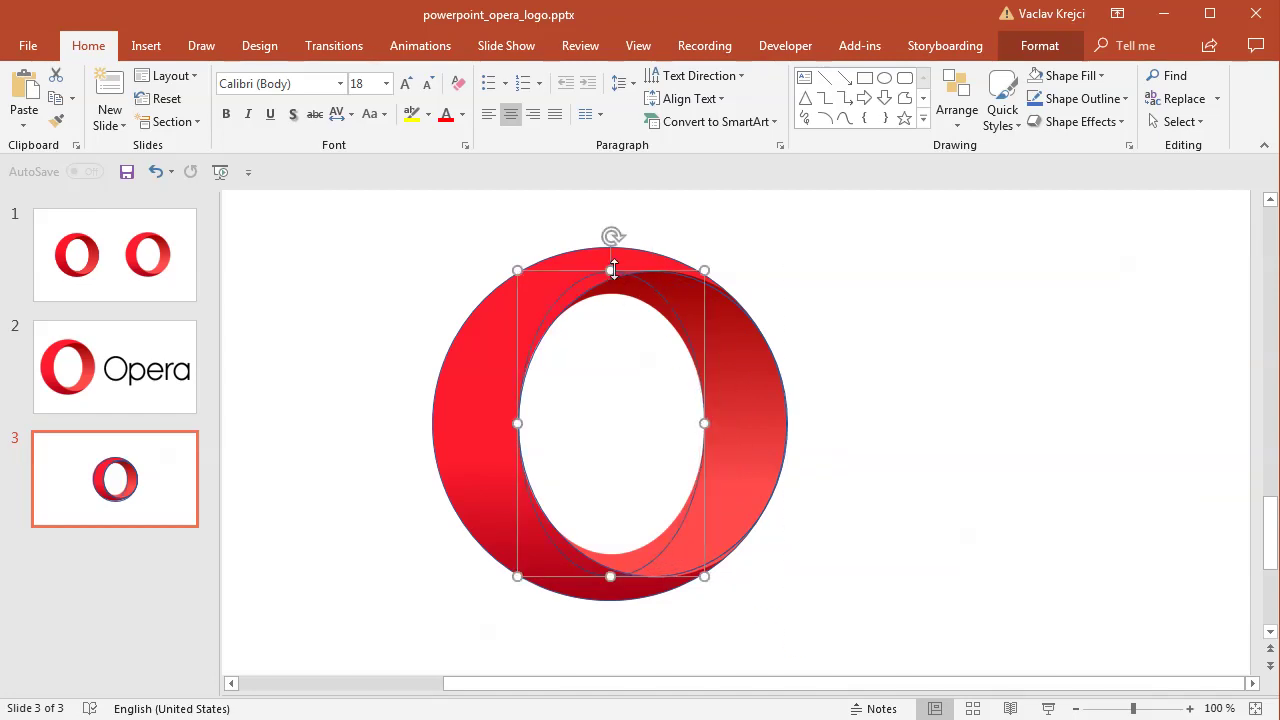
left_click_drag(610, 270, 621, 293)
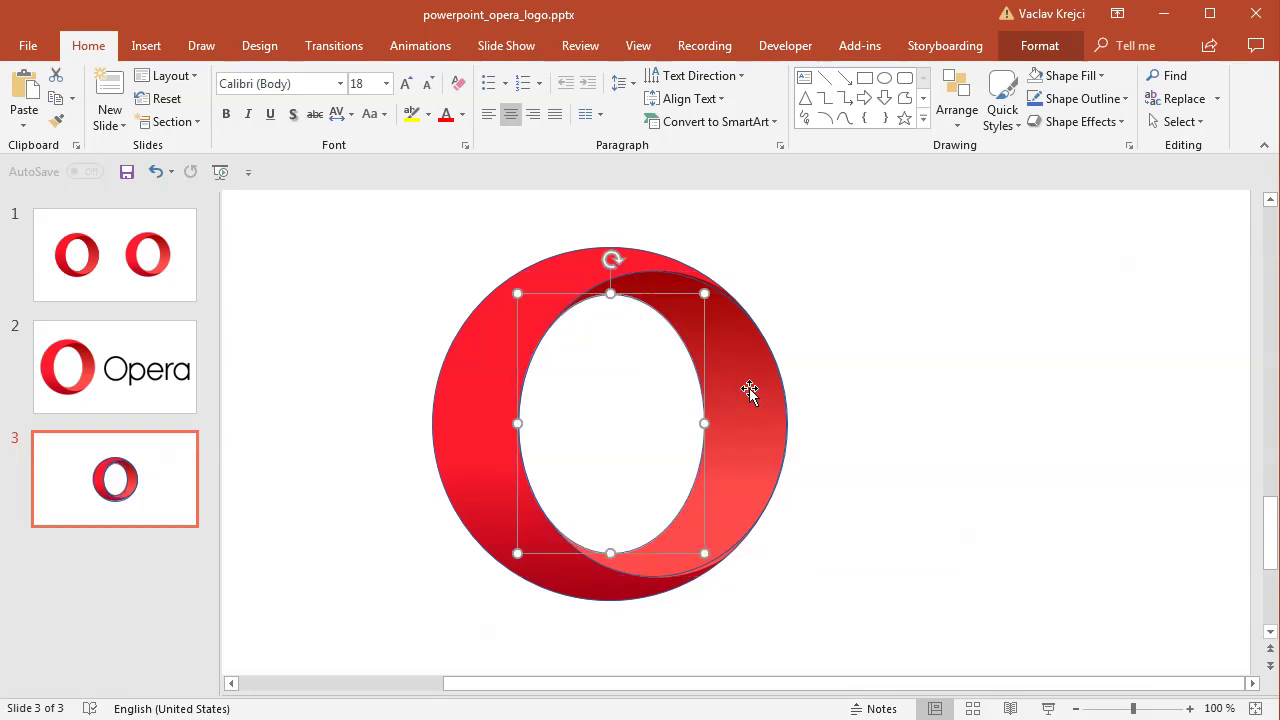
Step: Select Oval 6, Oval 7 and Oval 8 together and give them a solid blue-gray fill with no outline
left_click(1168, 124)
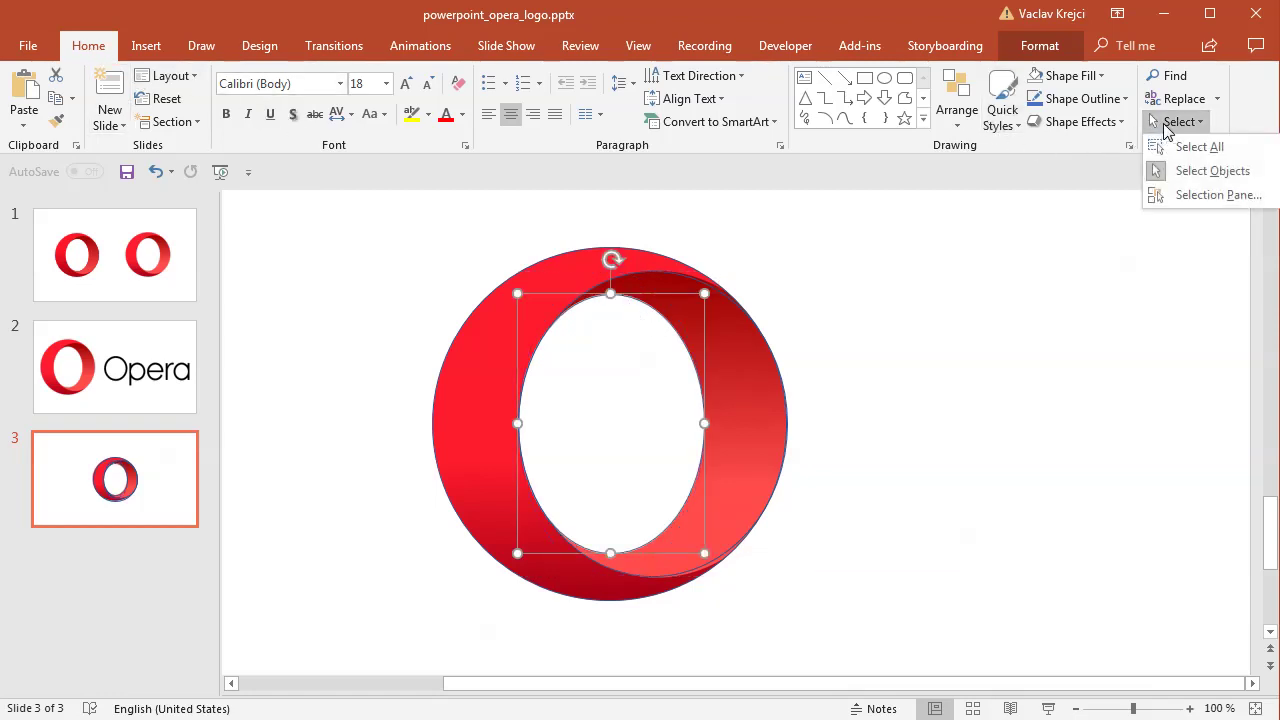
left_click(1200, 190)
left_click(1218, 308, "ctrl")
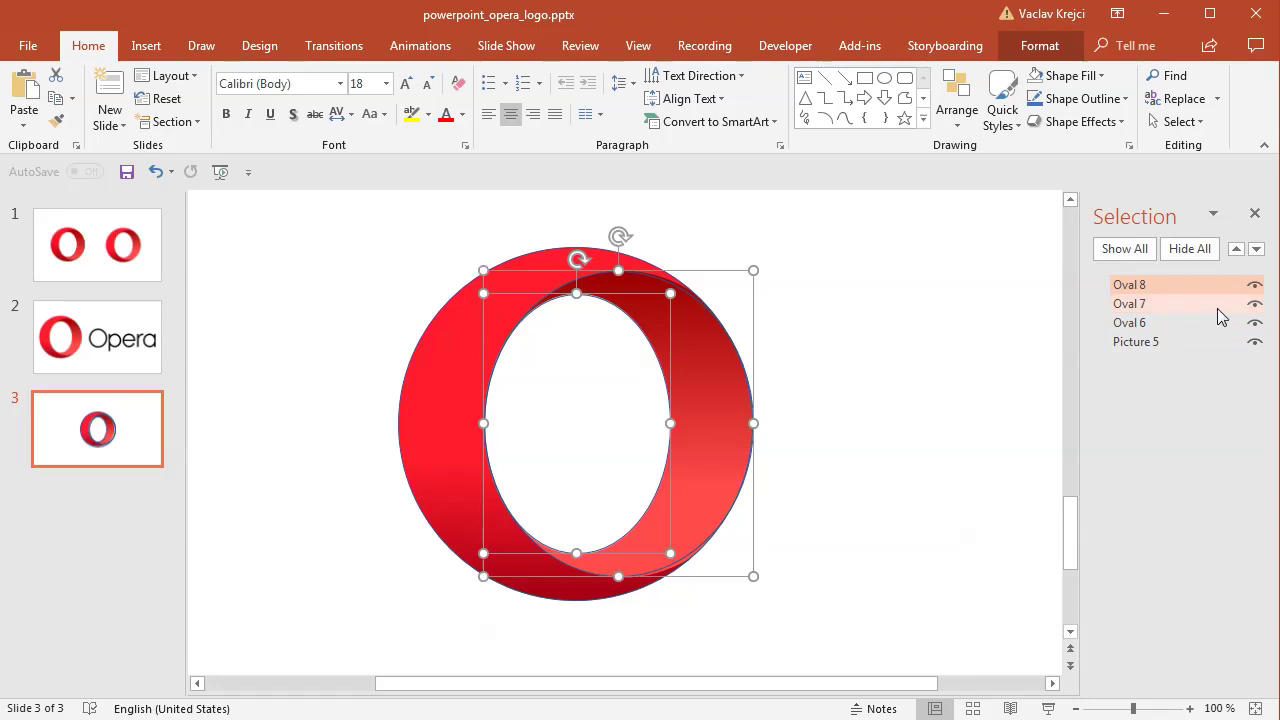
left_click(1211, 322, "ctrl")
left_click(1037, 47)
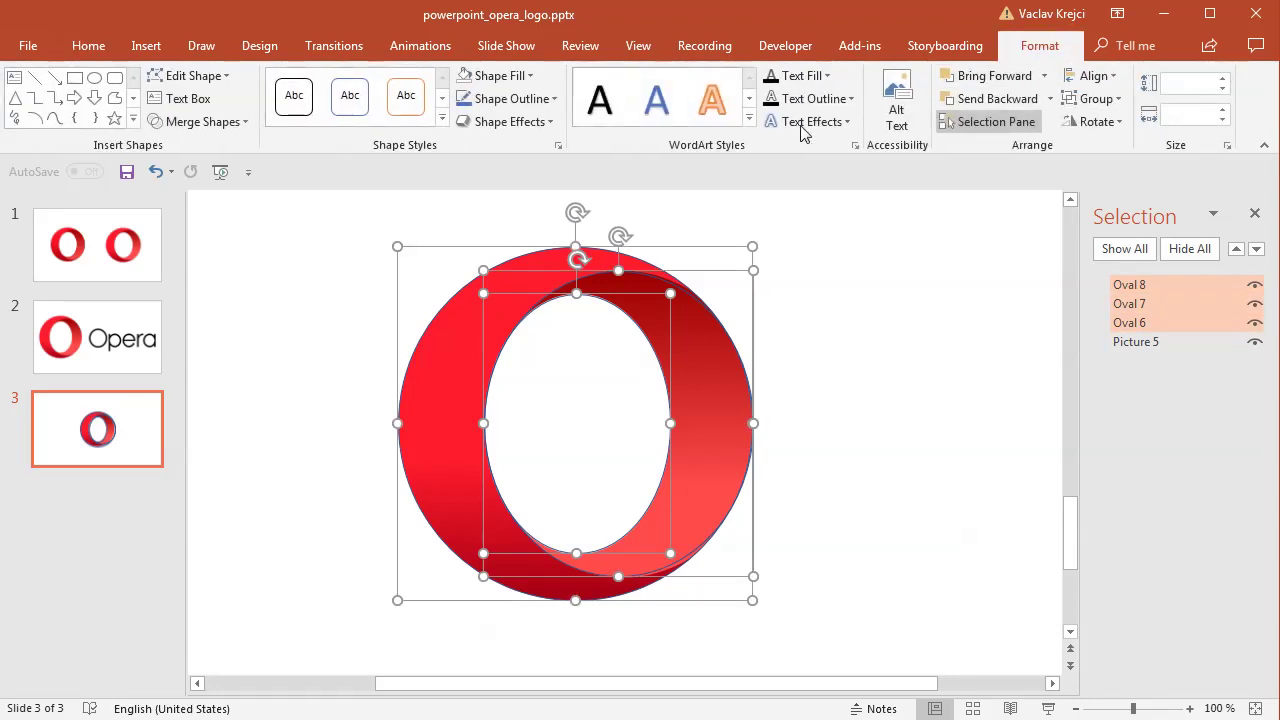
left_click(500, 78)
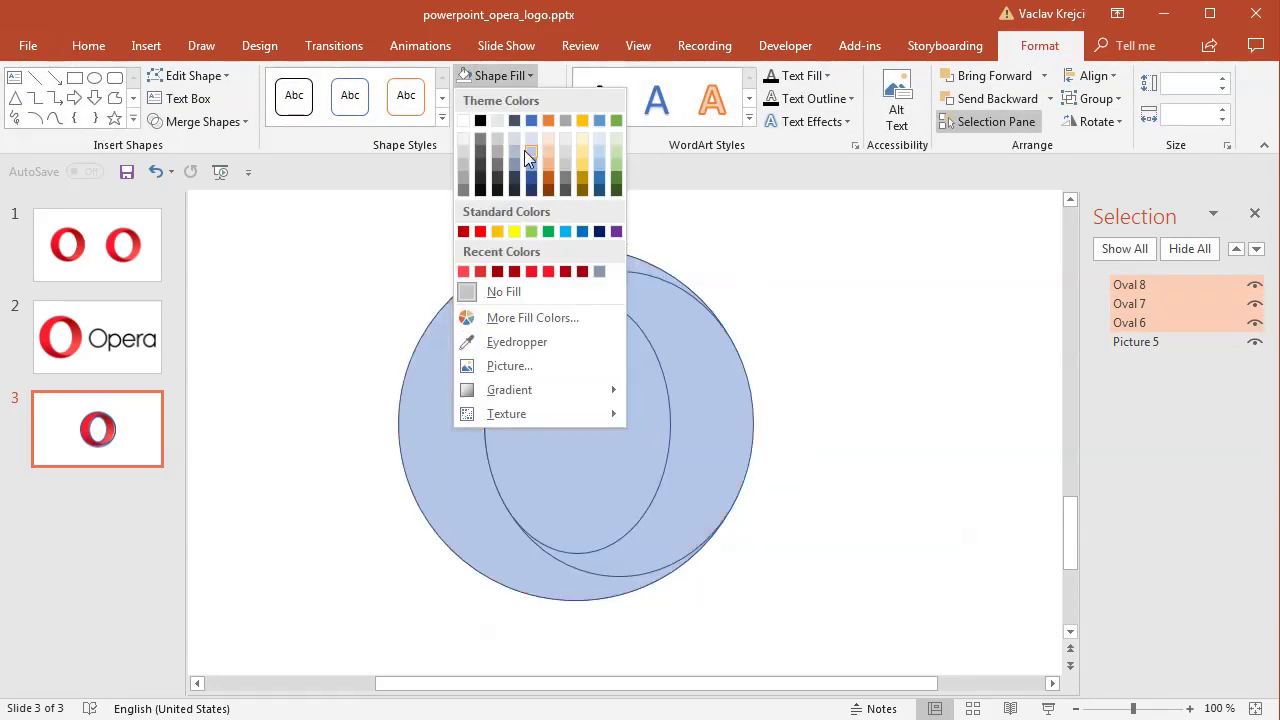
left_click(511, 158)
left_click(491, 108)
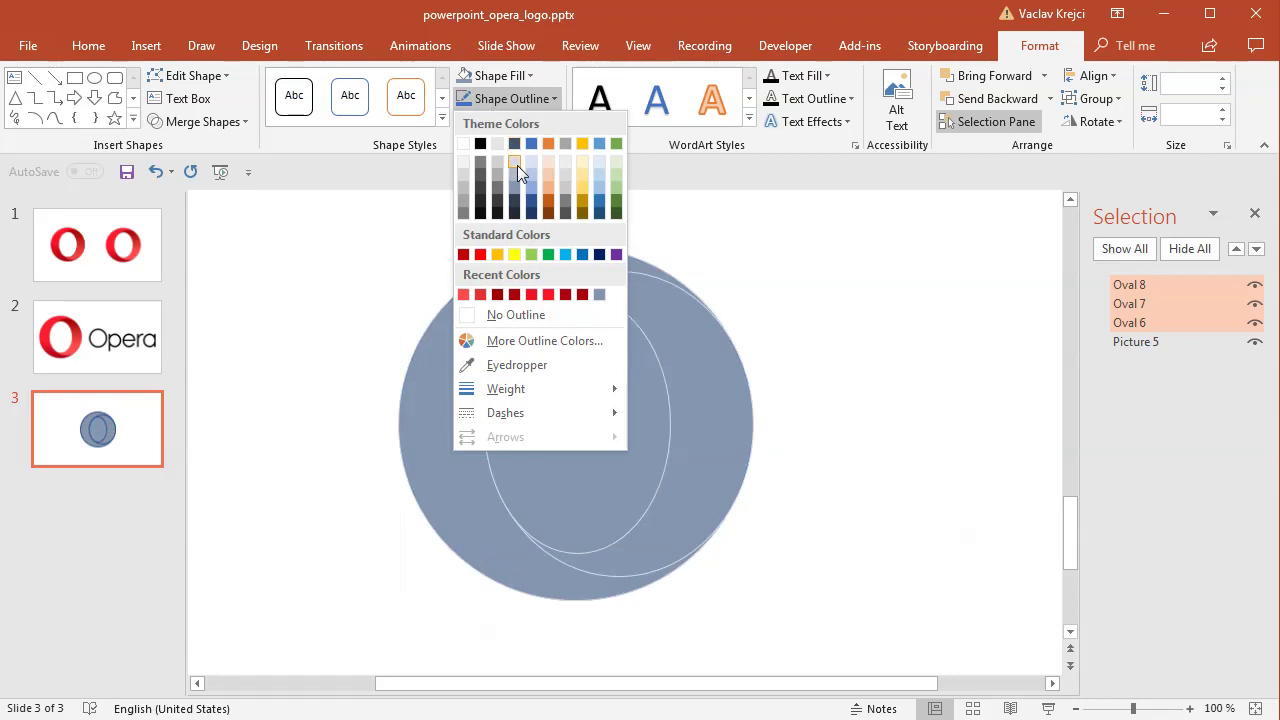
left_click(515, 314)
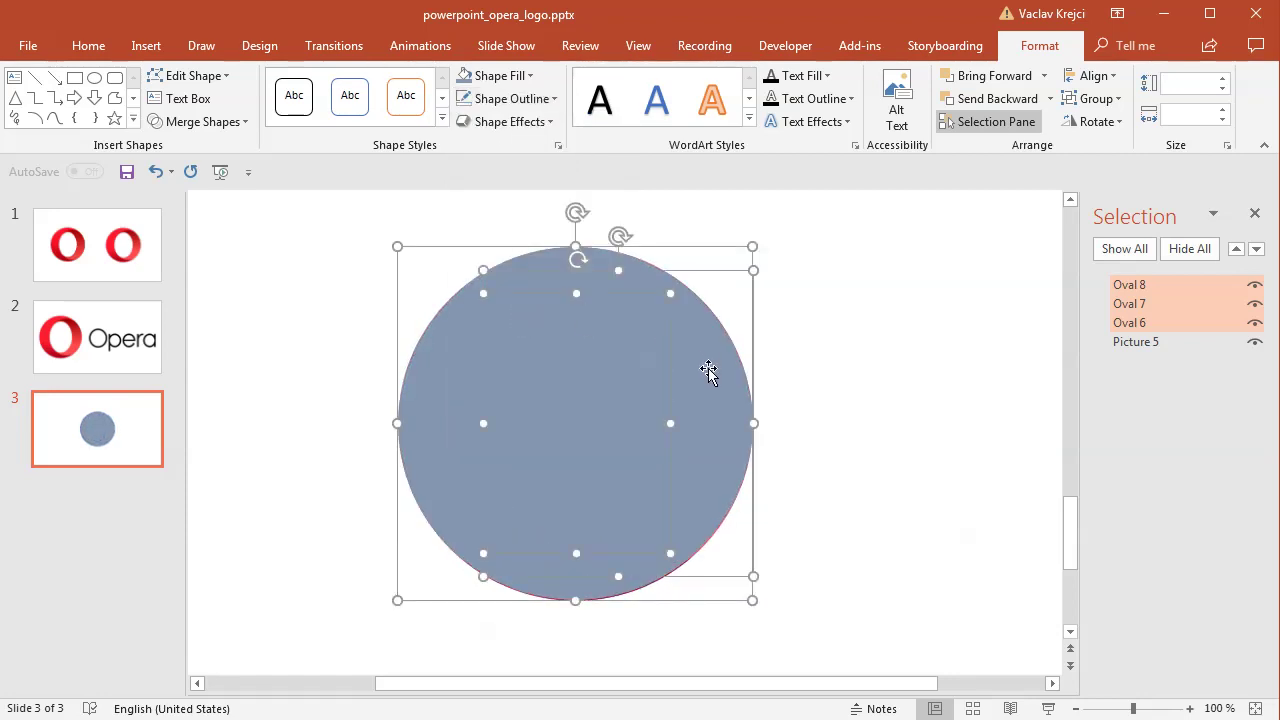
Step: Hide the three ovals one by one and show them again to check how they stack over the logo picture
left_click(1255, 322)
left_click(1255, 303)
left_click(1255, 284)
left_click(1255, 284)
left_click(1255, 303)
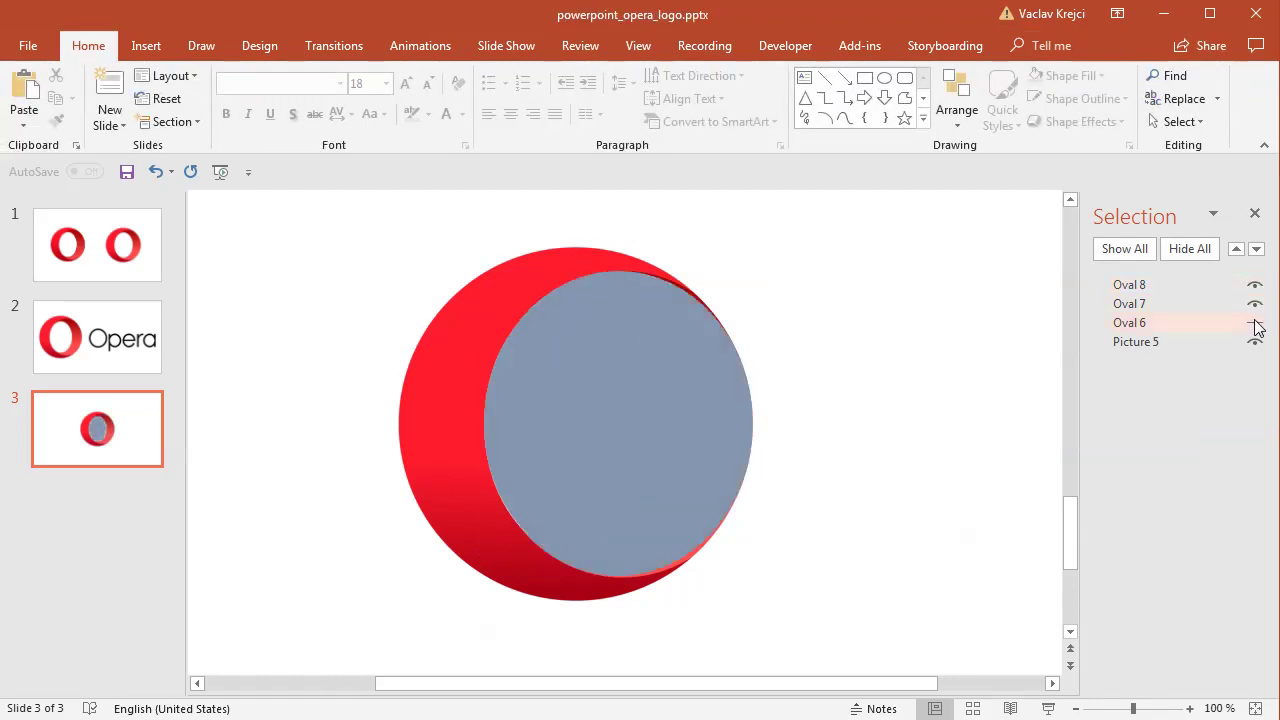
left_click(1255, 322)
Step: Select Oval 6, Oval 7 and Oval 8 together and make their blue-gray fill partly transparent
left_click(1188, 304, "ctrl")
left_click(1186, 287, "ctrl")
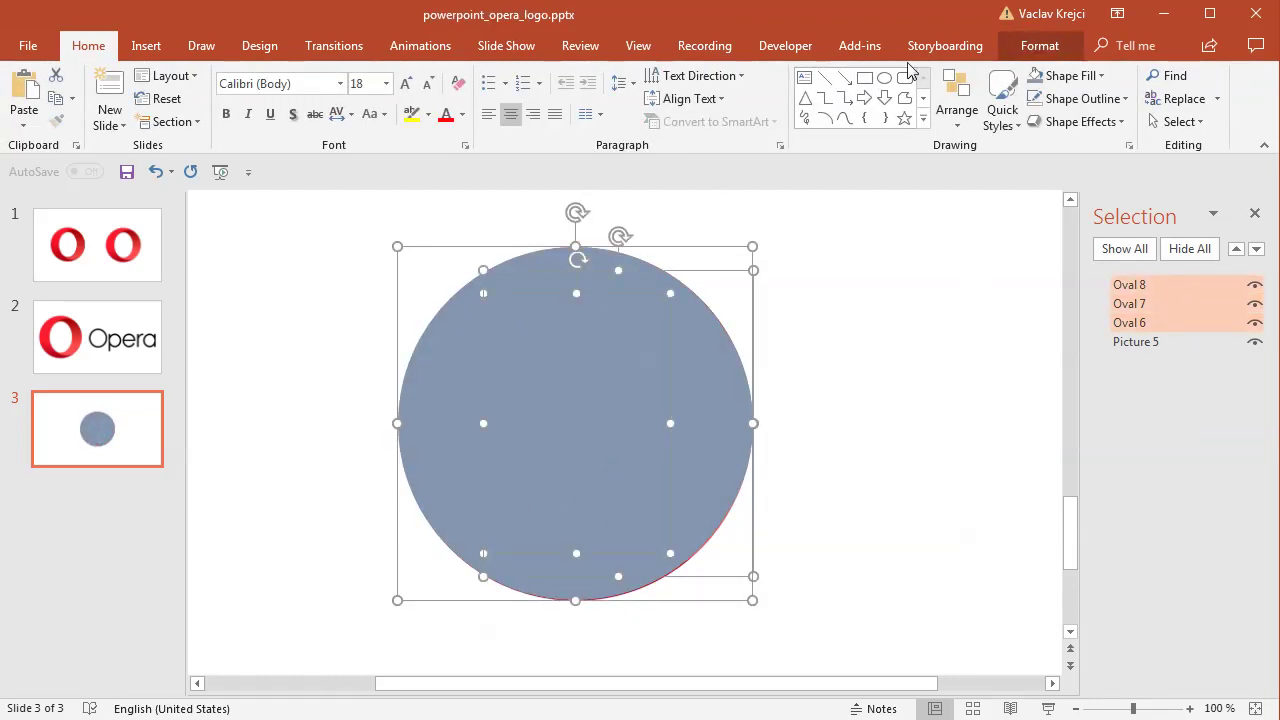
left_click(1036, 46)
left_click(495, 75)
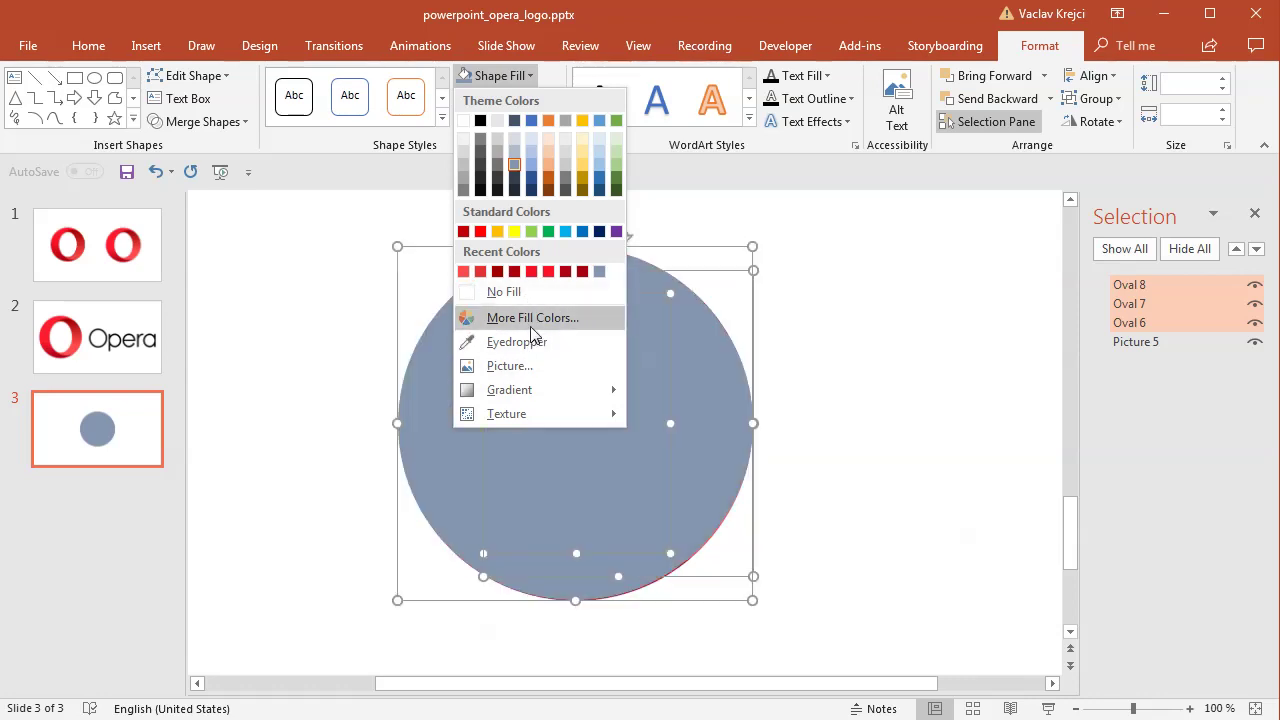
left_click(533, 318)
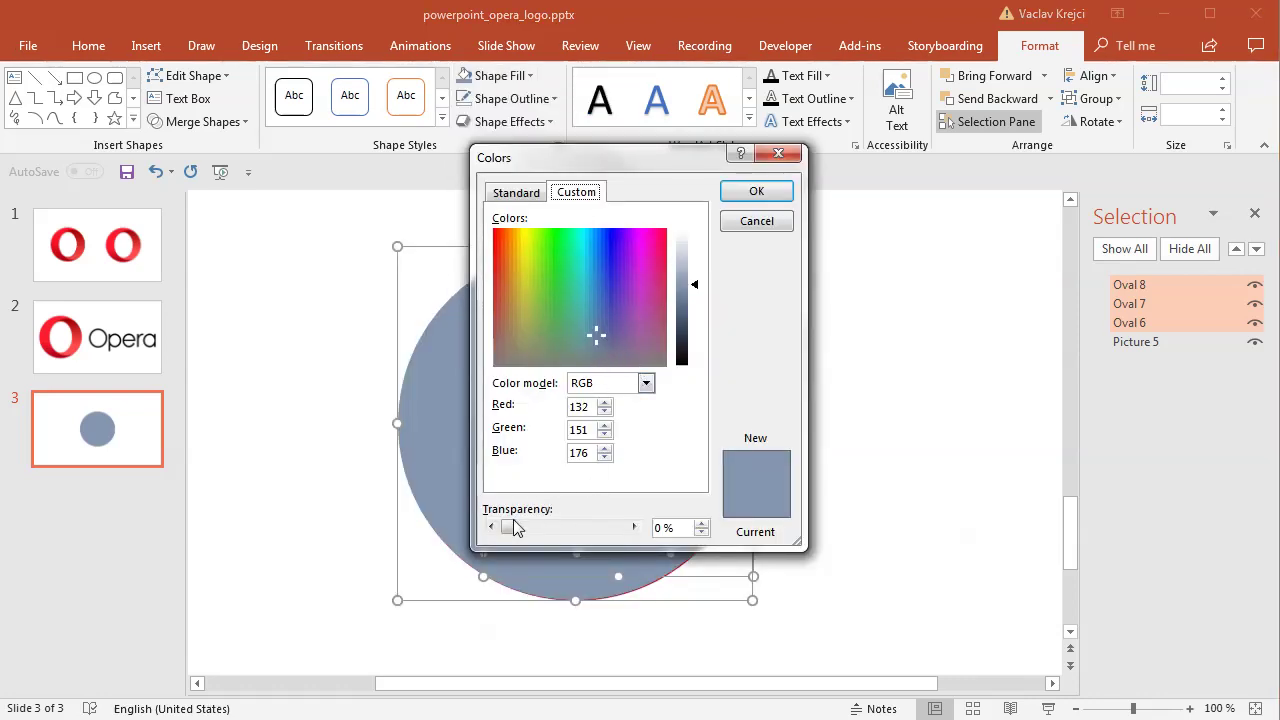
left_click_drag(508, 527, 548, 530)
left_click(745, 192)
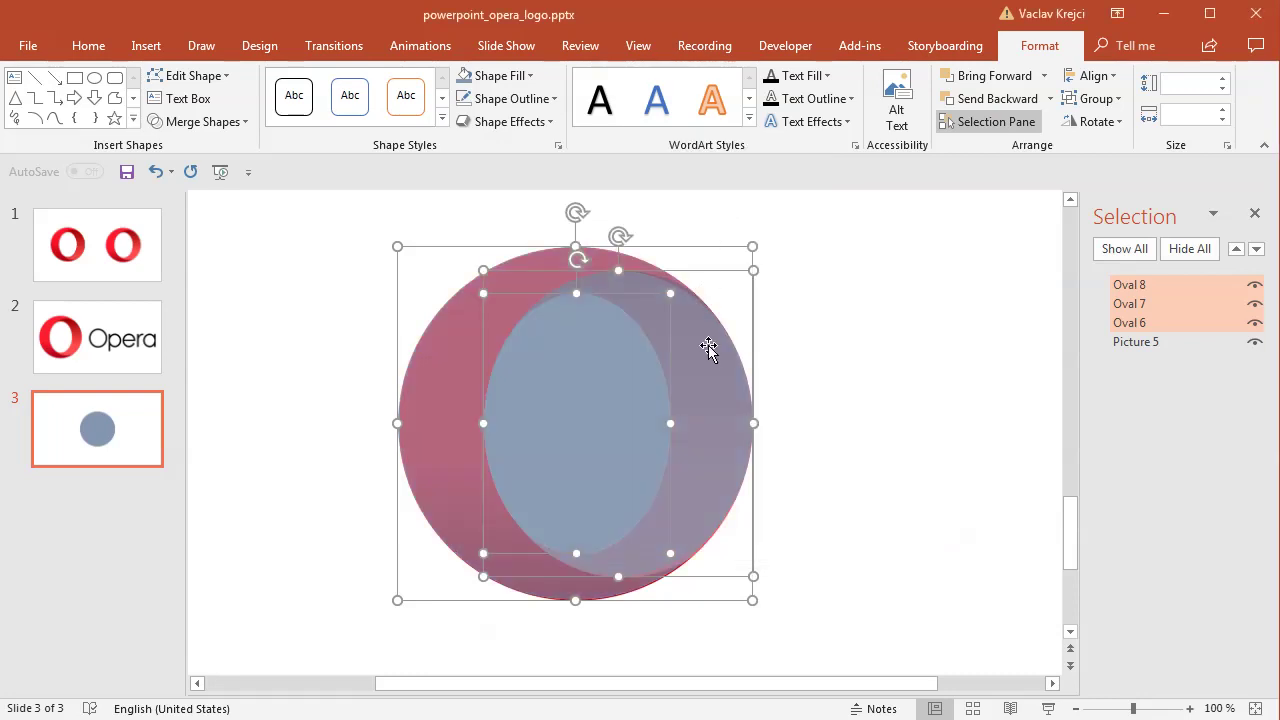
Step: Hide the reference logo picture and all three ovals on the slide
left_click(1255, 342)
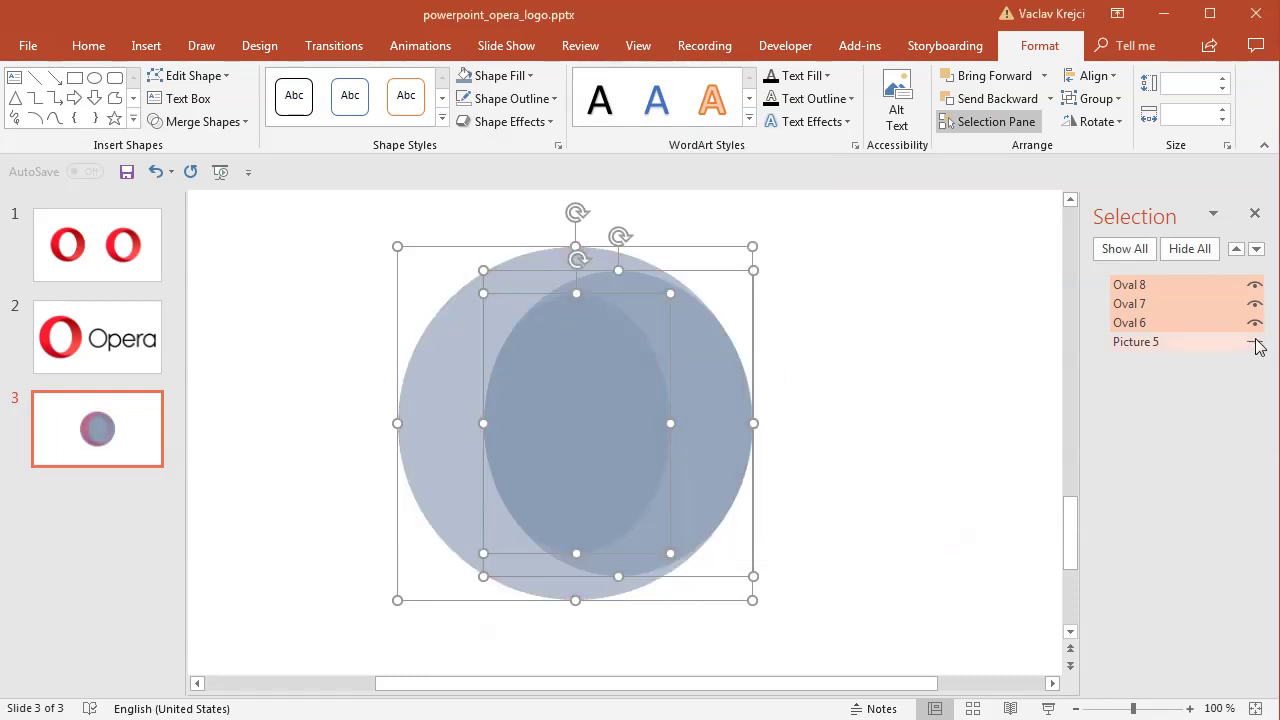
left_click(922, 422)
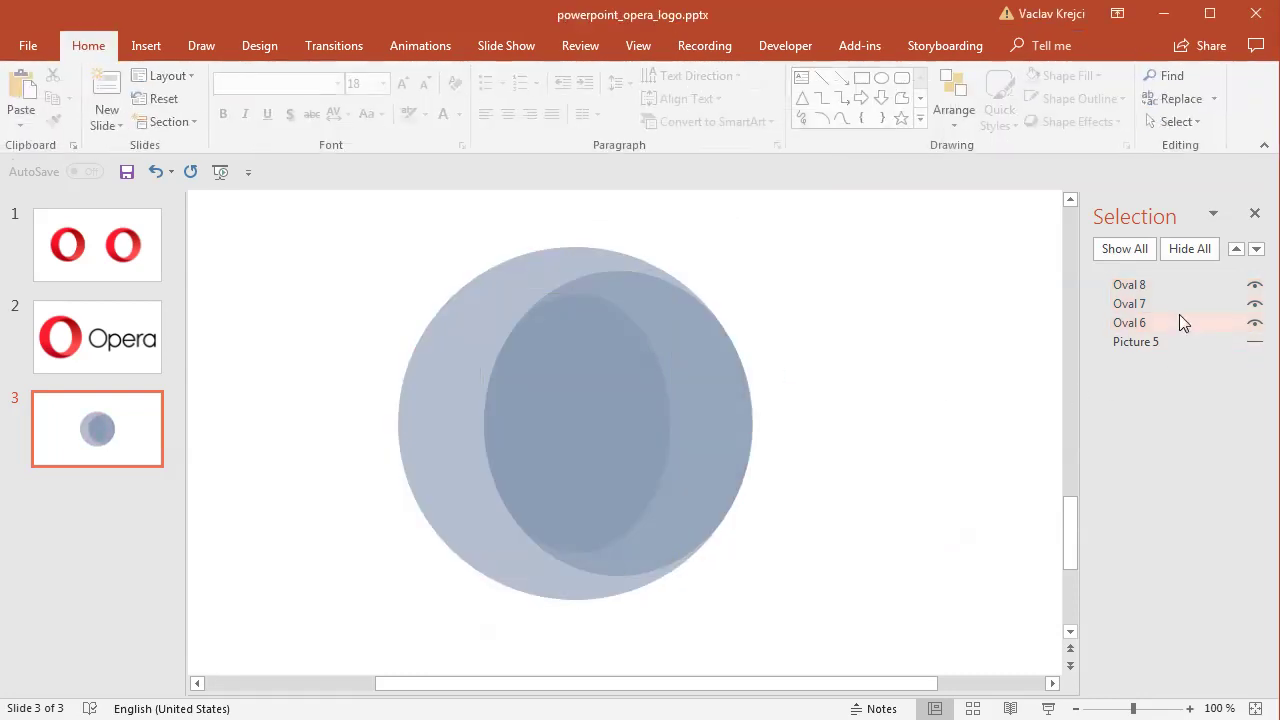
left_click(1255, 322)
left_click(1255, 285)
left_click(1255, 304)
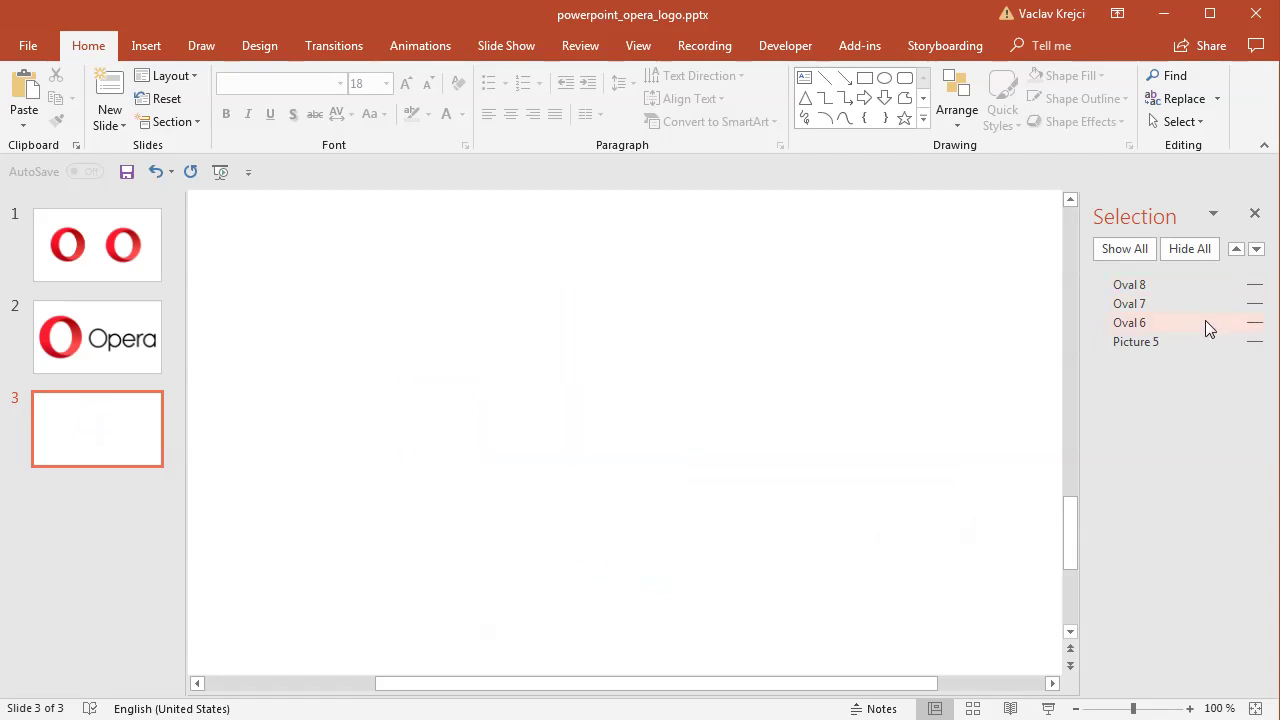
Step: Show the outer circle Oval 6 and the inner hole Oval 8 again, leaving Oval 7 hidden
left_click(1205, 321)
left_click(1173, 304)
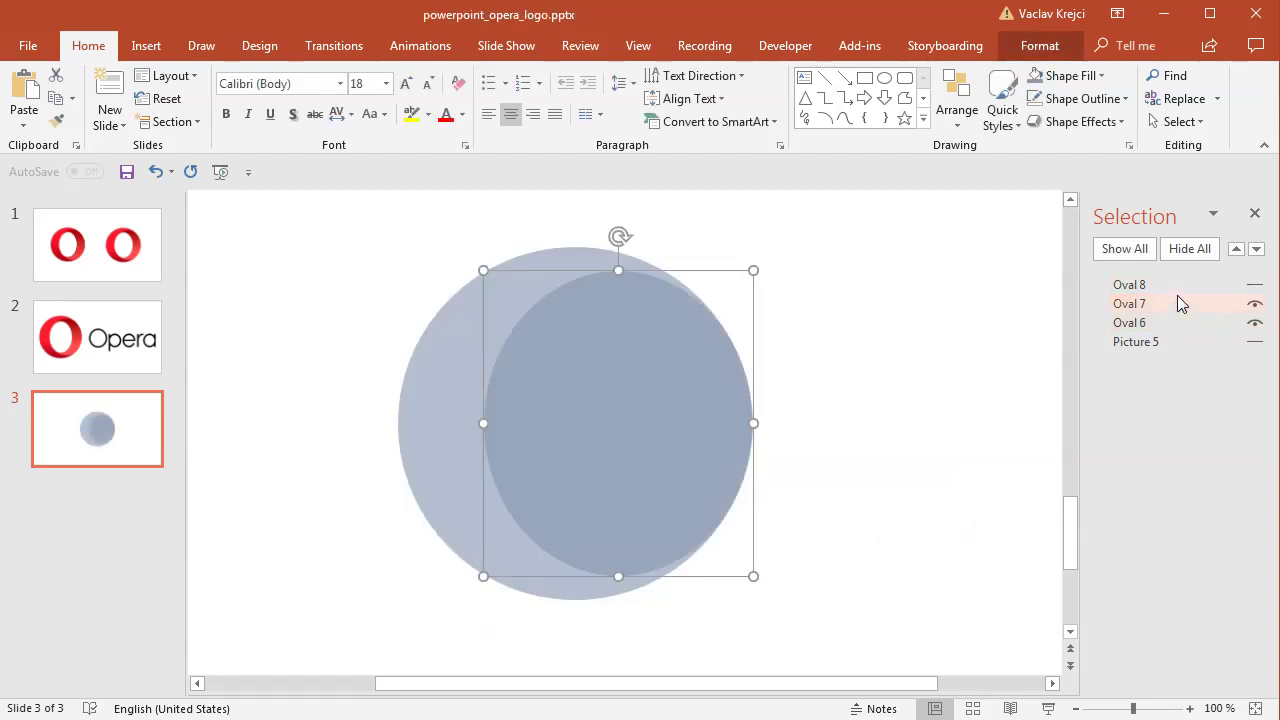
left_click(1255, 304)
left_click(1209, 284)
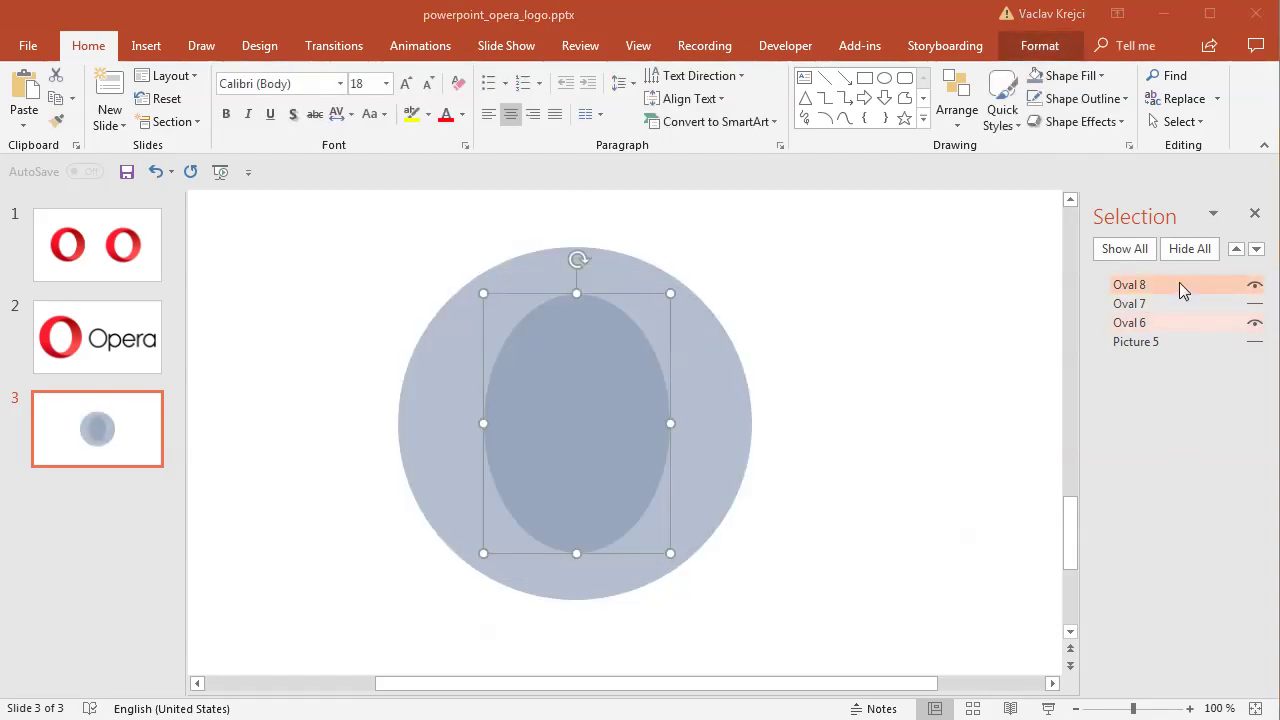
Step: Subtract Oval 8 from Oval 6 to cut the hole and form the ring
left_click(1160, 322)
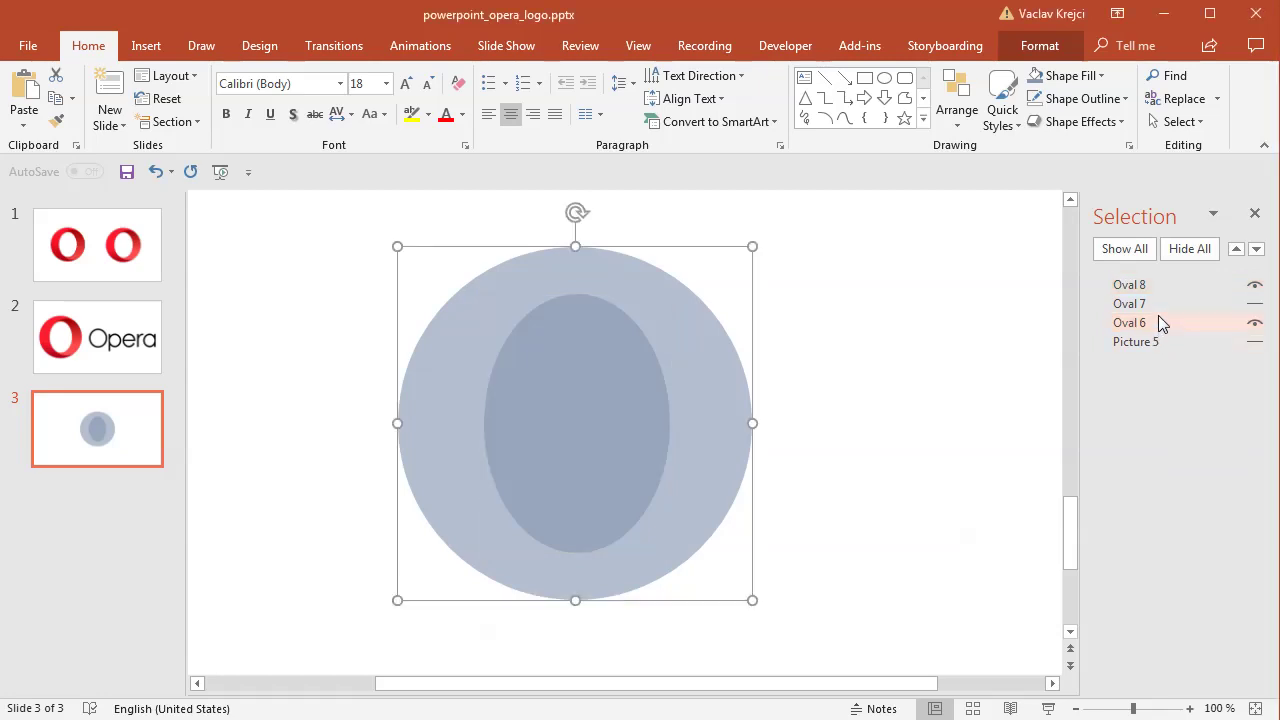
left_click(1162, 288, "ctrl")
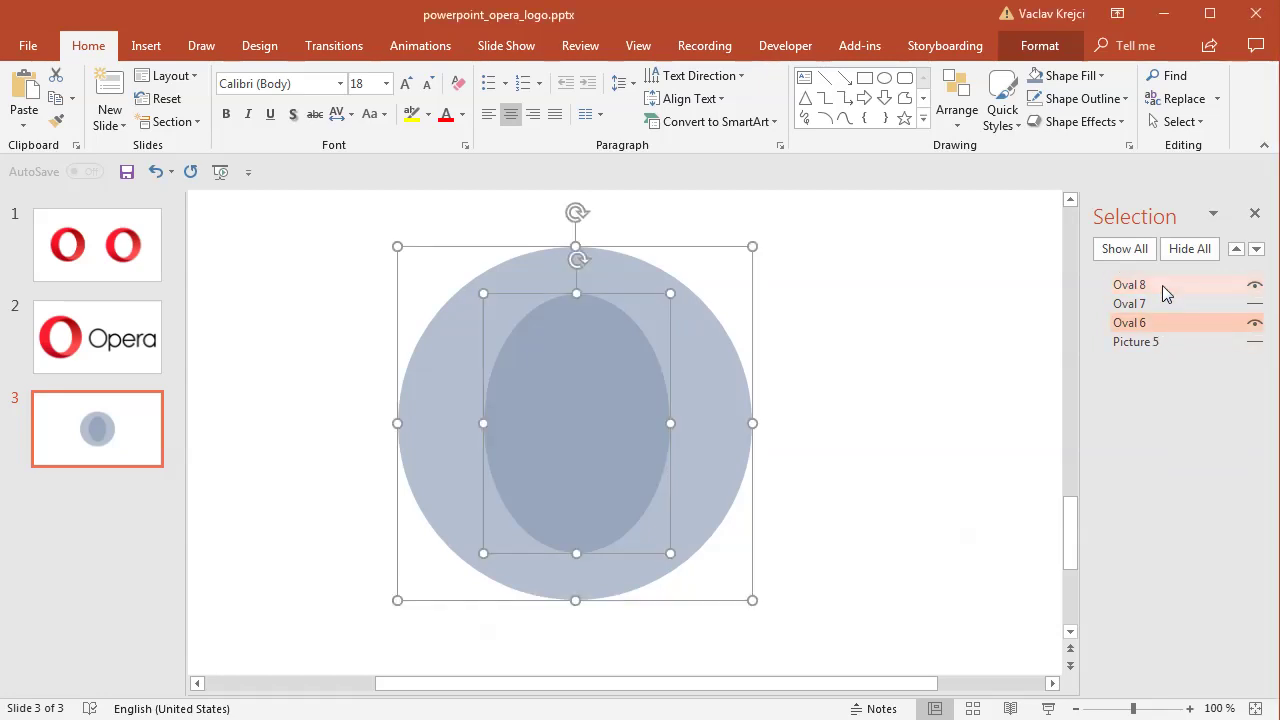
left_click(1036, 47)
left_click(213, 122)
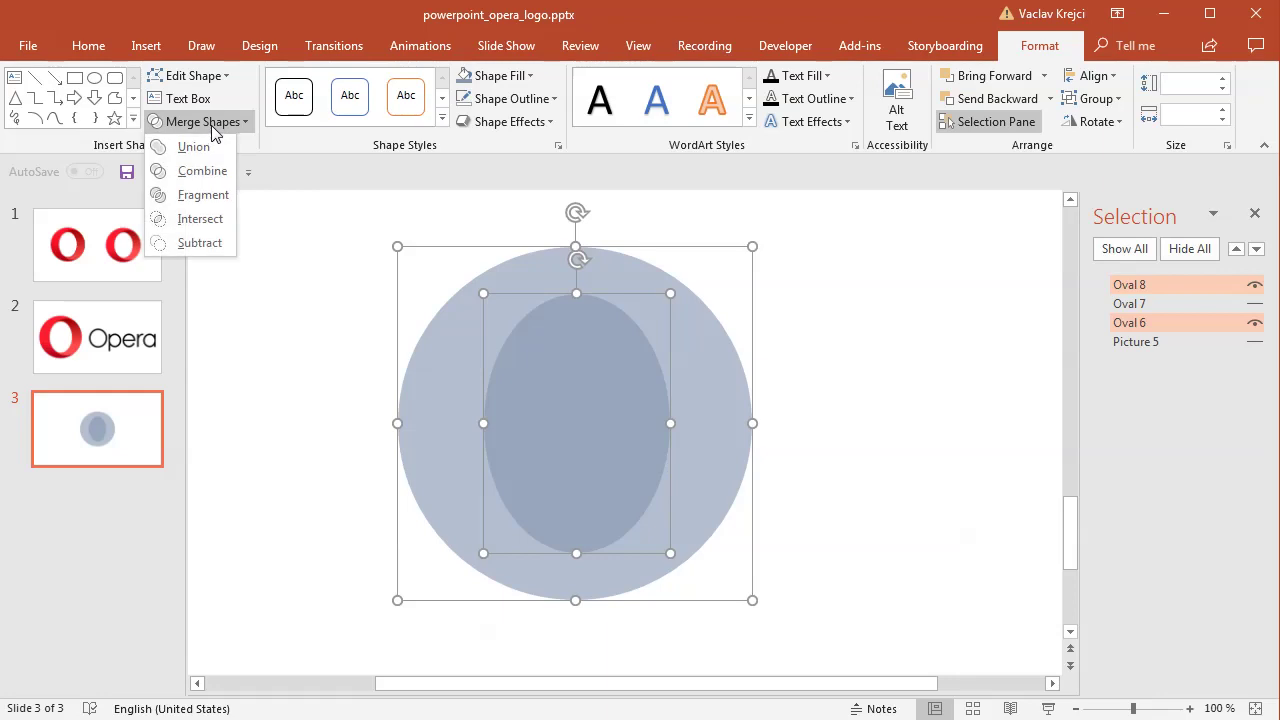
left_click(203, 244)
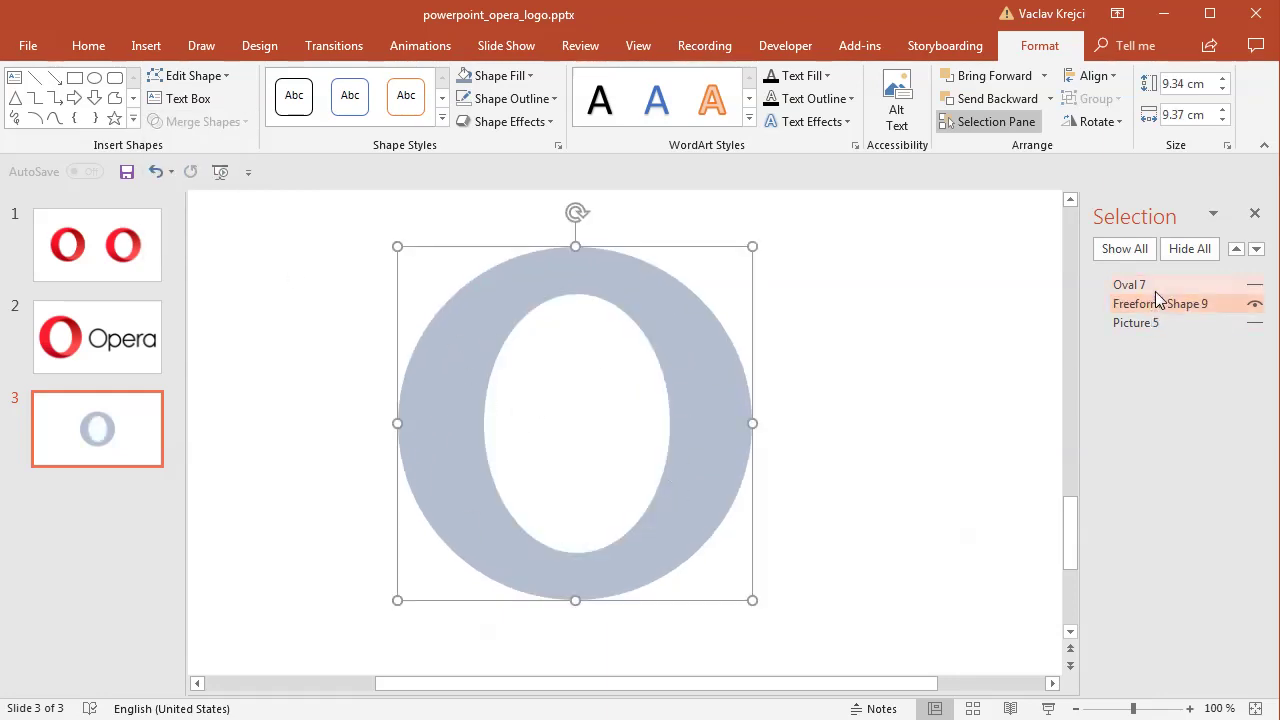
Step: Duplicate the ring, place the copy exactly over the original, and show Oval 7 in place of the original ring
key("ctrl+c")
key("ctrl+v")
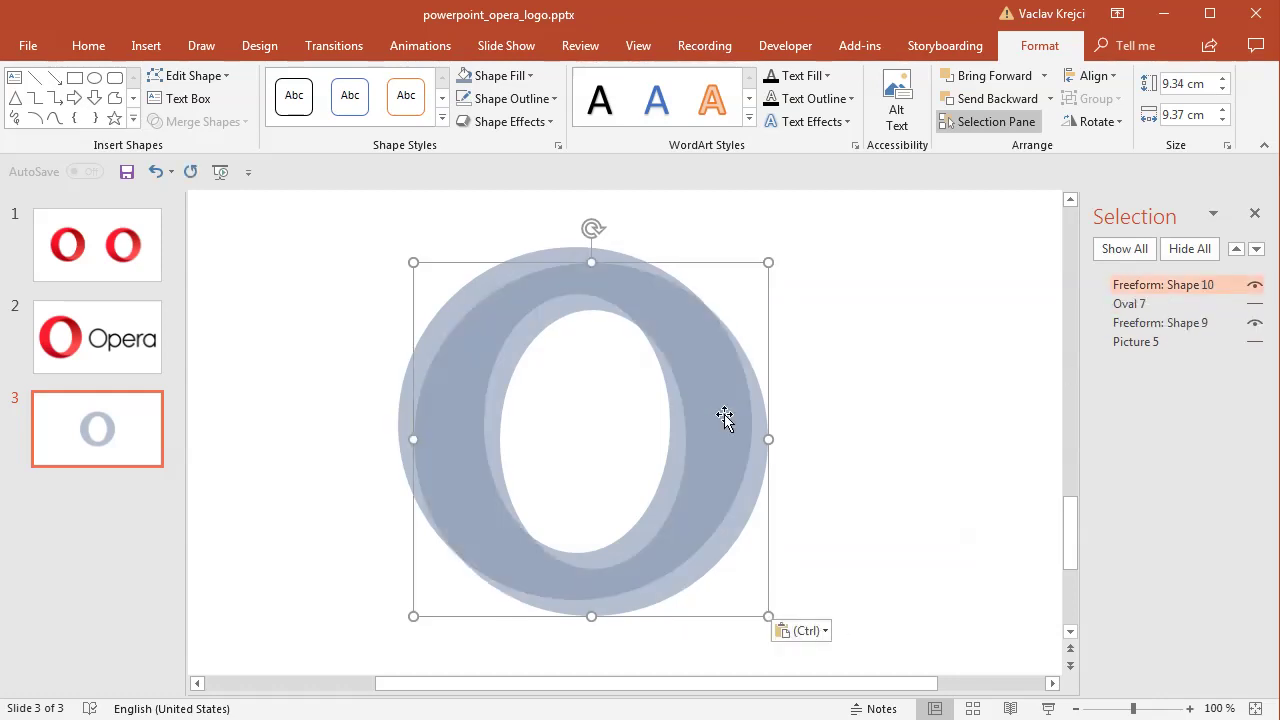
left_click_drag(729, 403, 715, 384)
left_click(1255, 323)
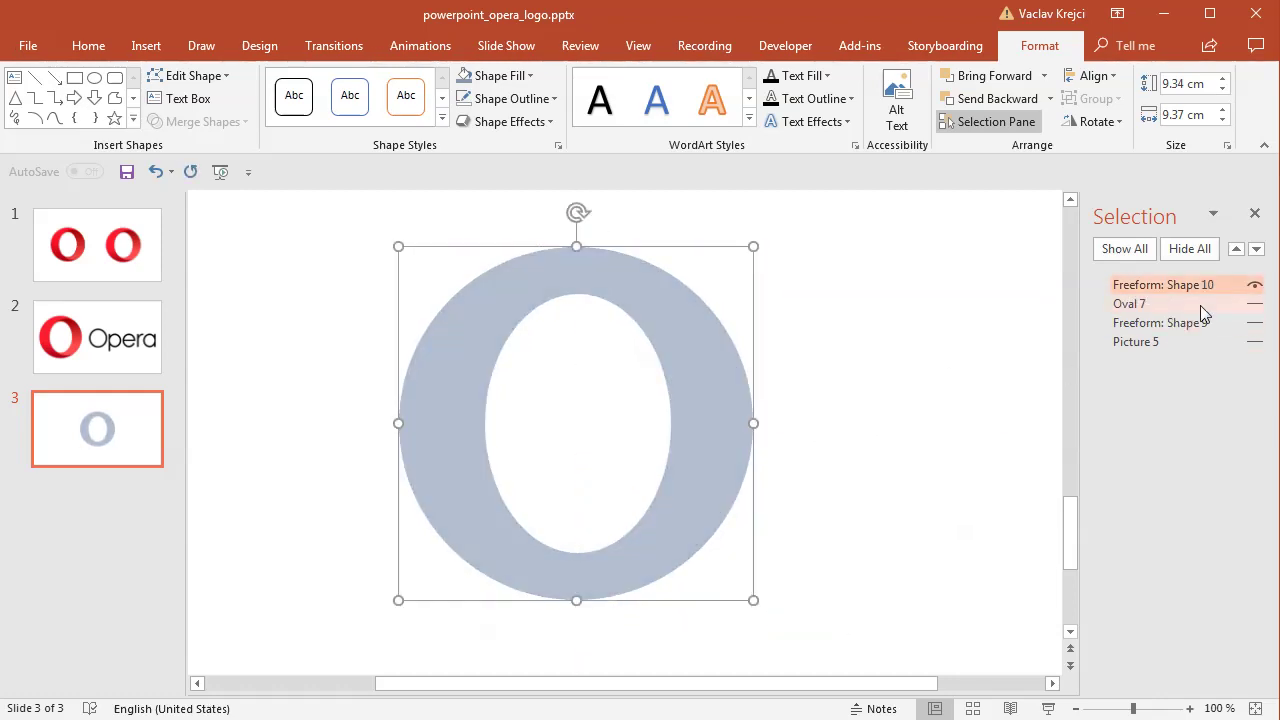
left_click(1255, 304)
Step: Try to intersect Oval 7 with the ring copy, and undo the merge
left_click(1190, 286, "ctrl")
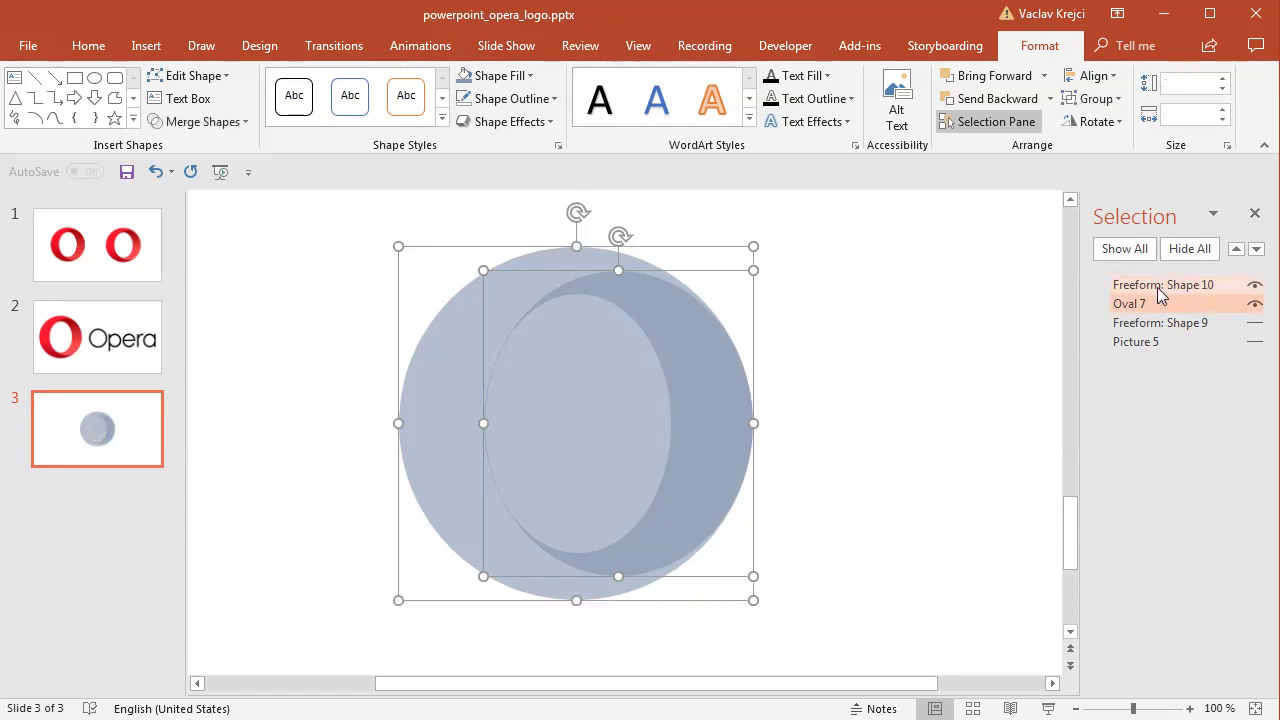
left_click(210, 122)
left_click(203, 222)
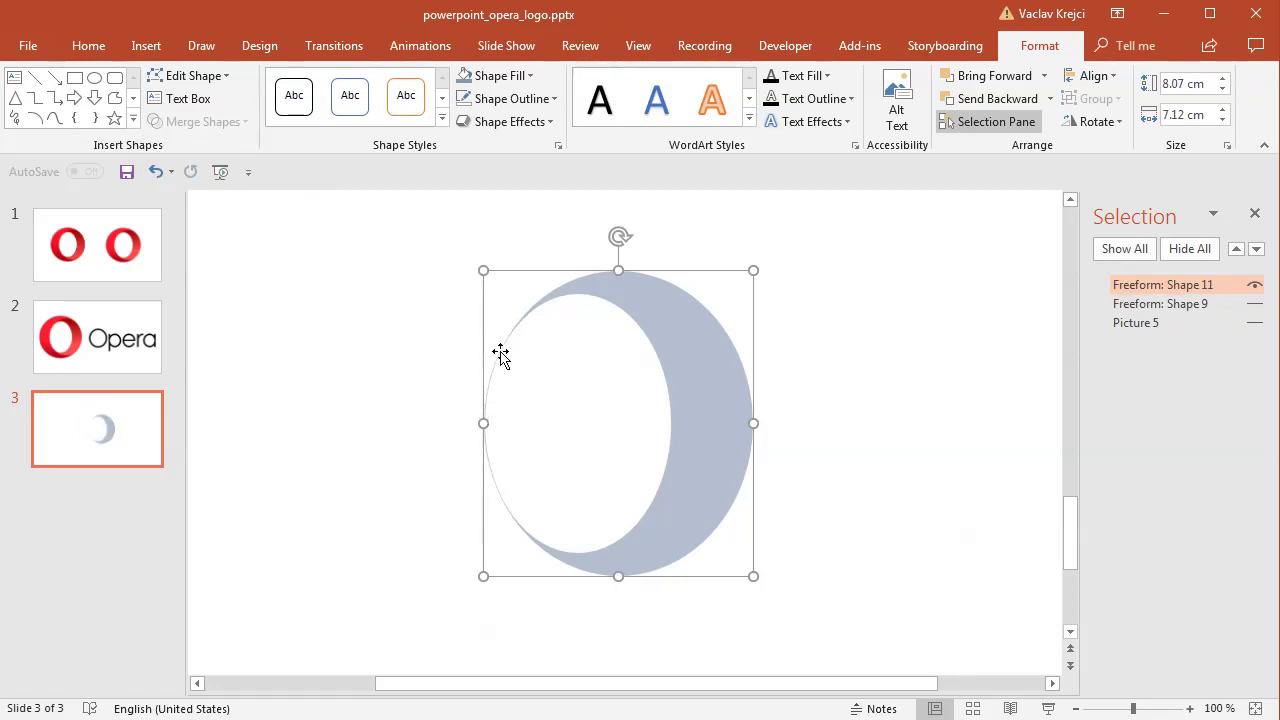
left_click(157, 173)
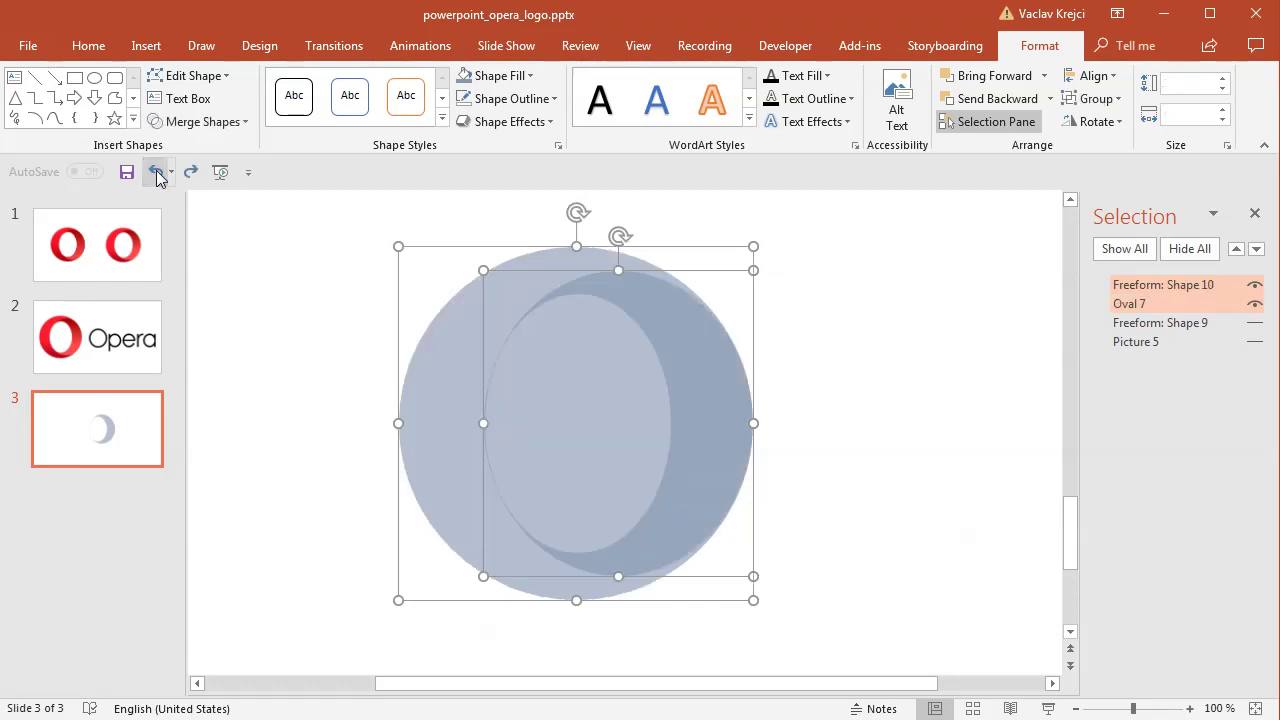
left_click(845, 425)
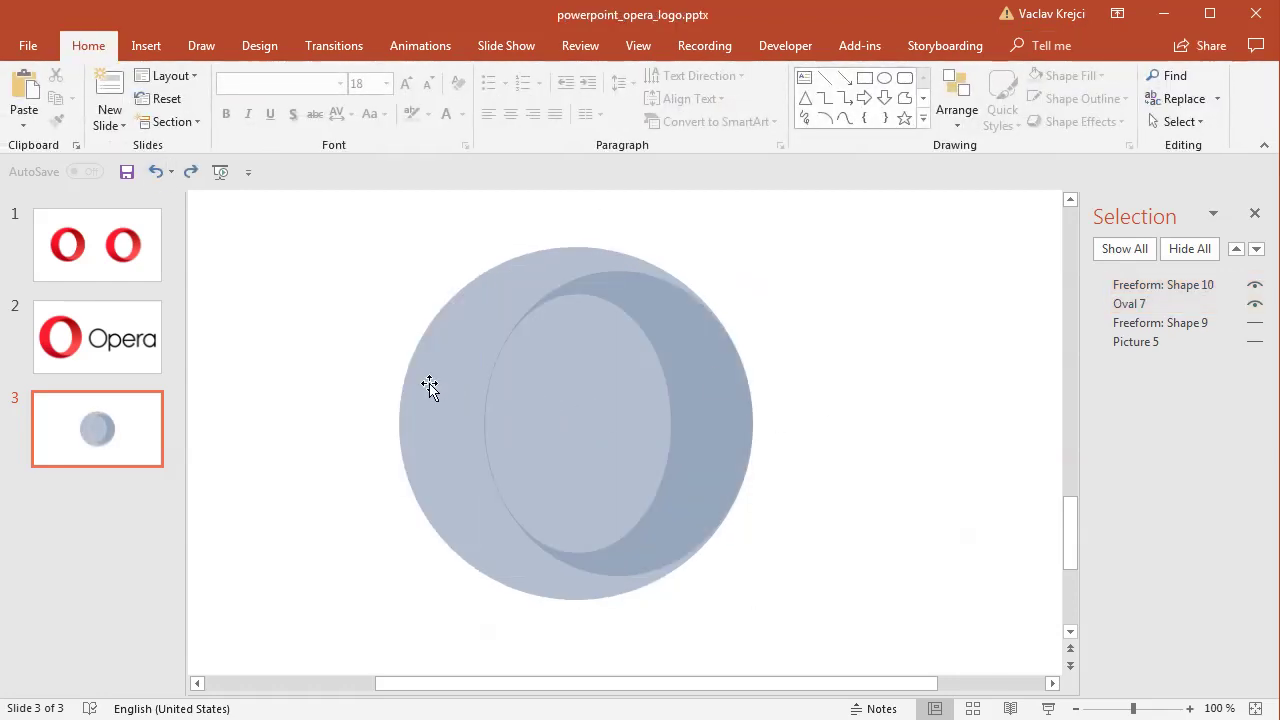
Step: Nudge the ring copy slightly left so its hole lines up with the left edge of Oval 7
left_click(434, 379)
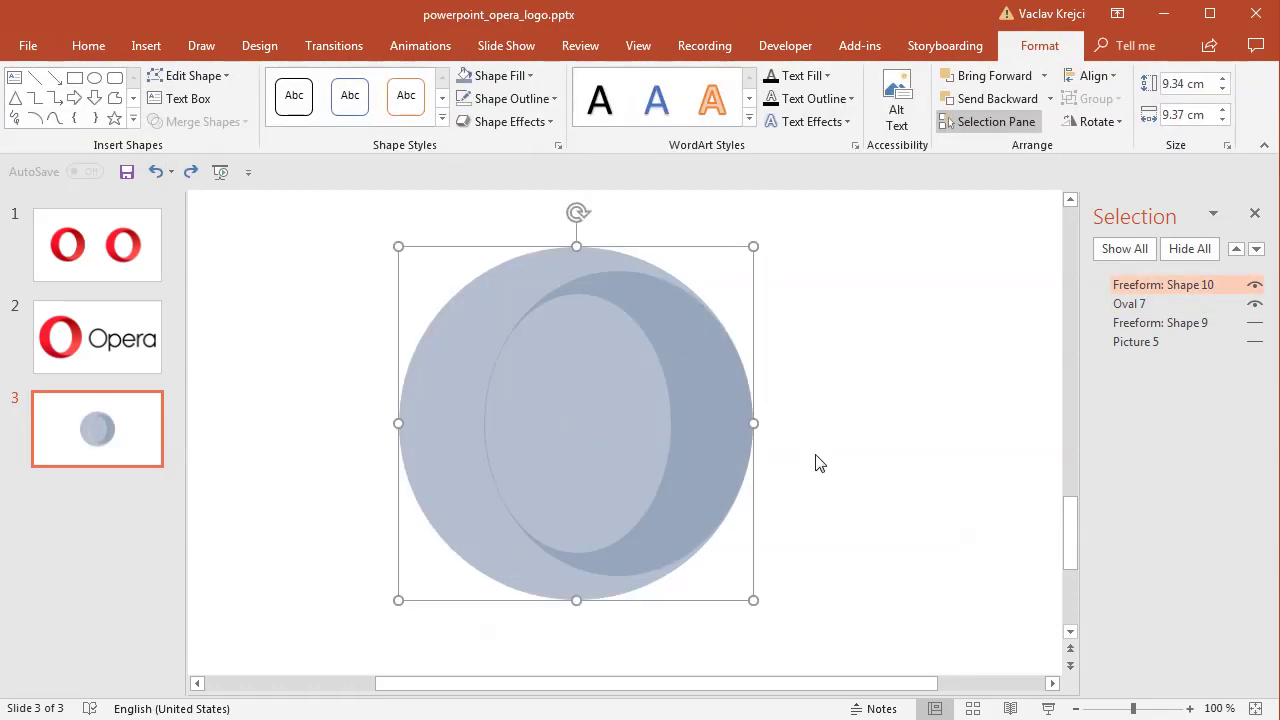
left_click(1139, 306)
left_click(1140, 285)
key("ctrl+Left")
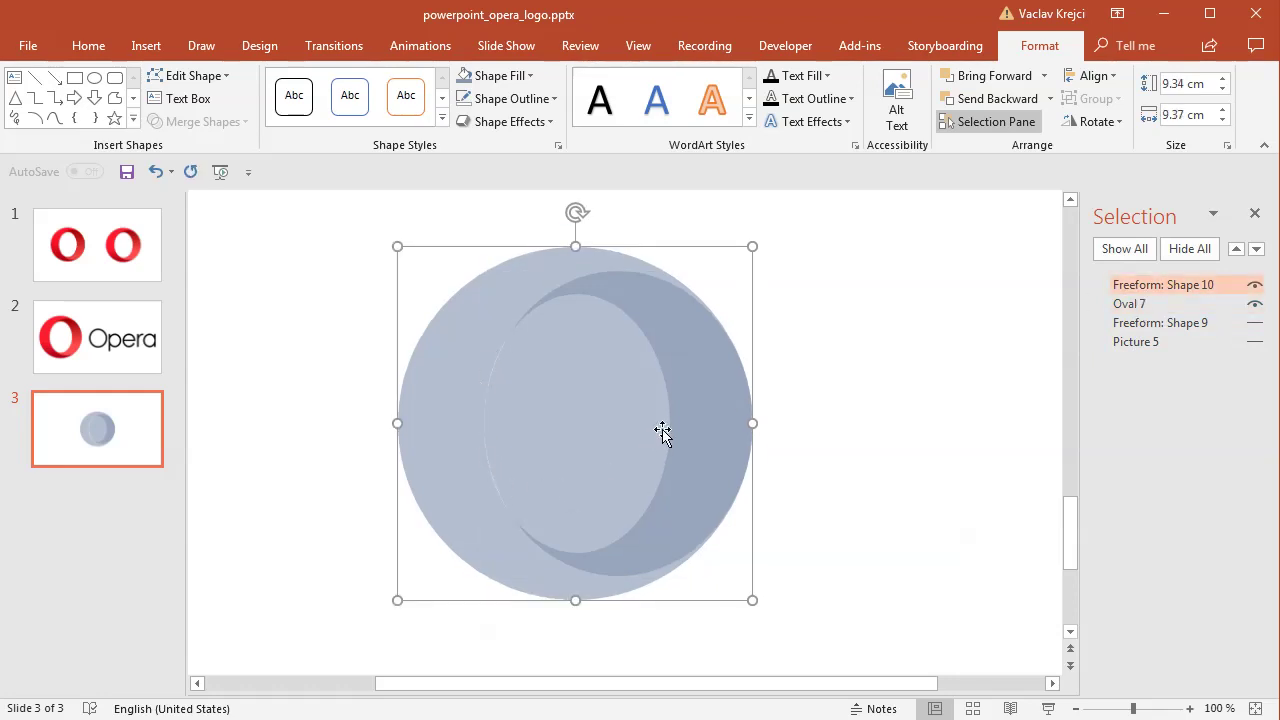
key("Escape")
Step: Intersect the ring copy with Oval 7 to form the crescent of the inner band
left_click(721, 364)
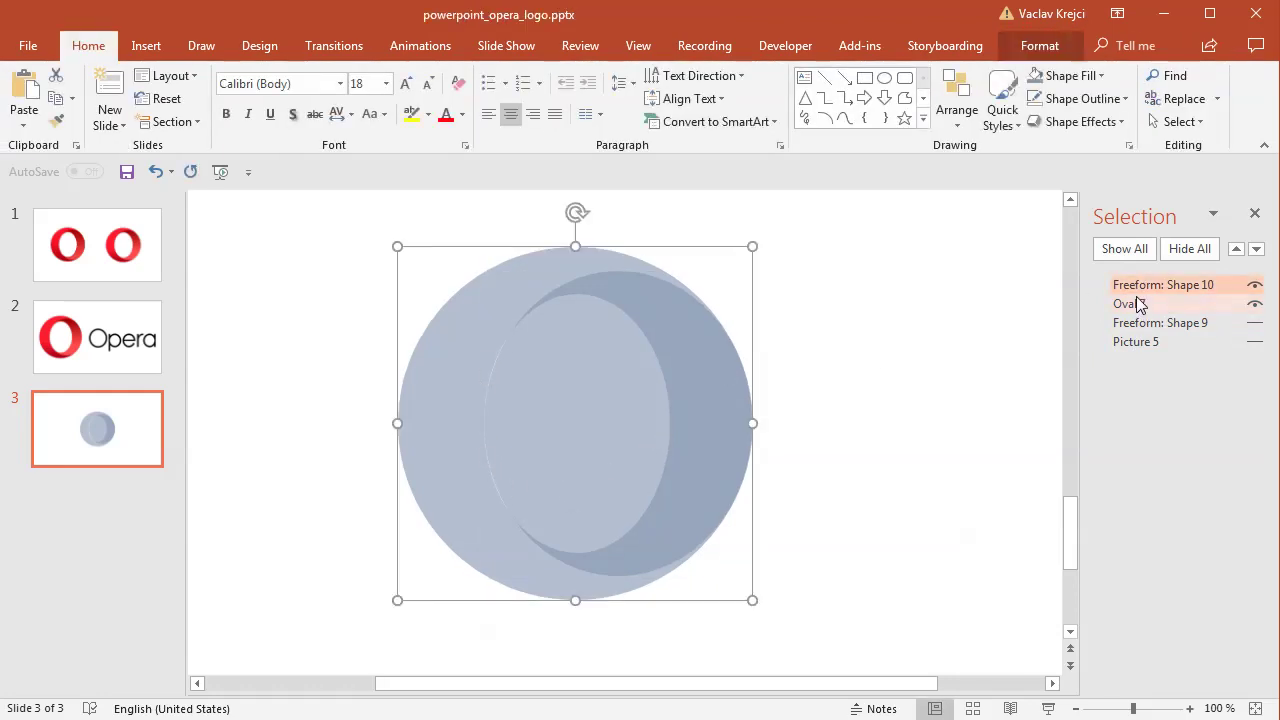
left_click(1130, 304, "ctrl")
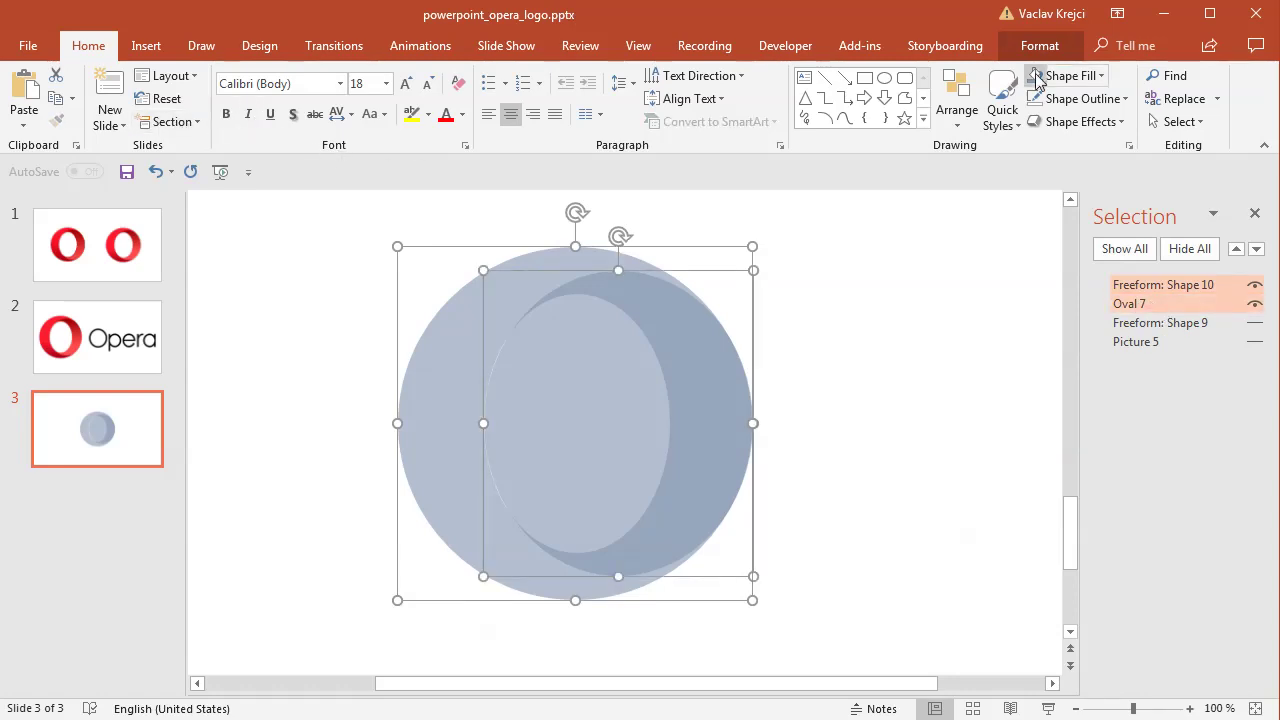
left_click(1040, 47)
left_click(185, 121)
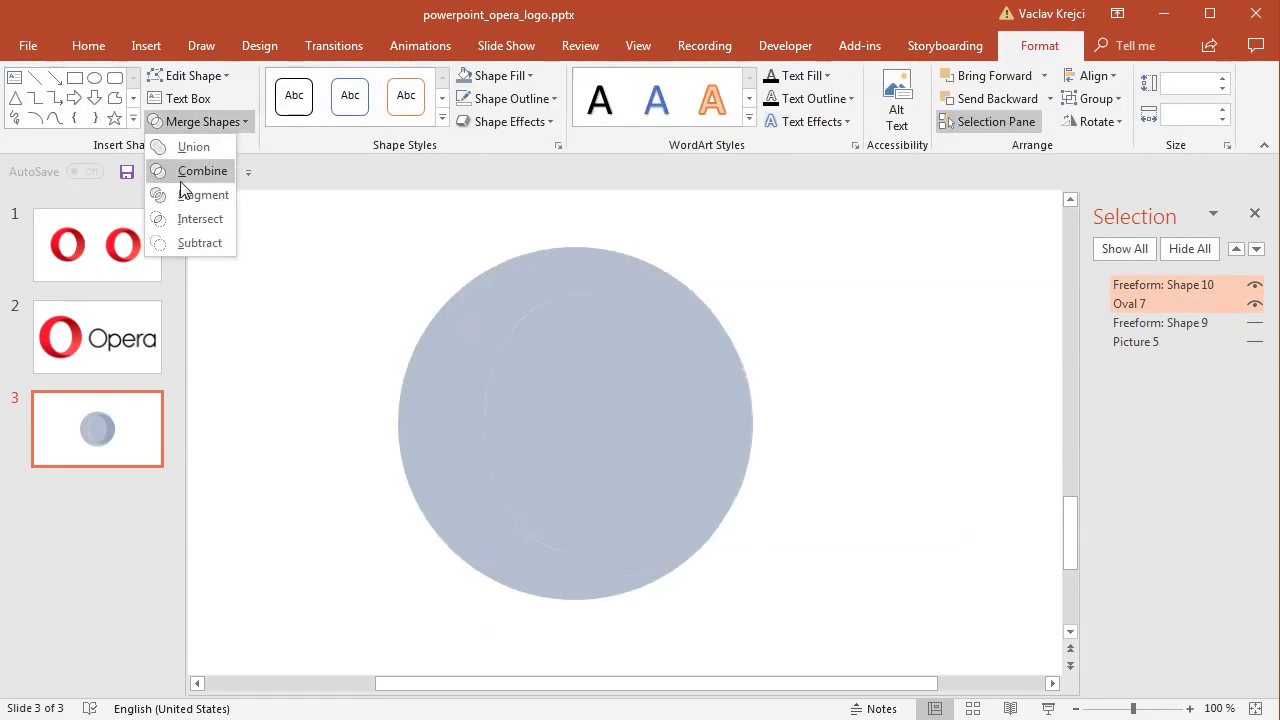
left_click(201, 220)
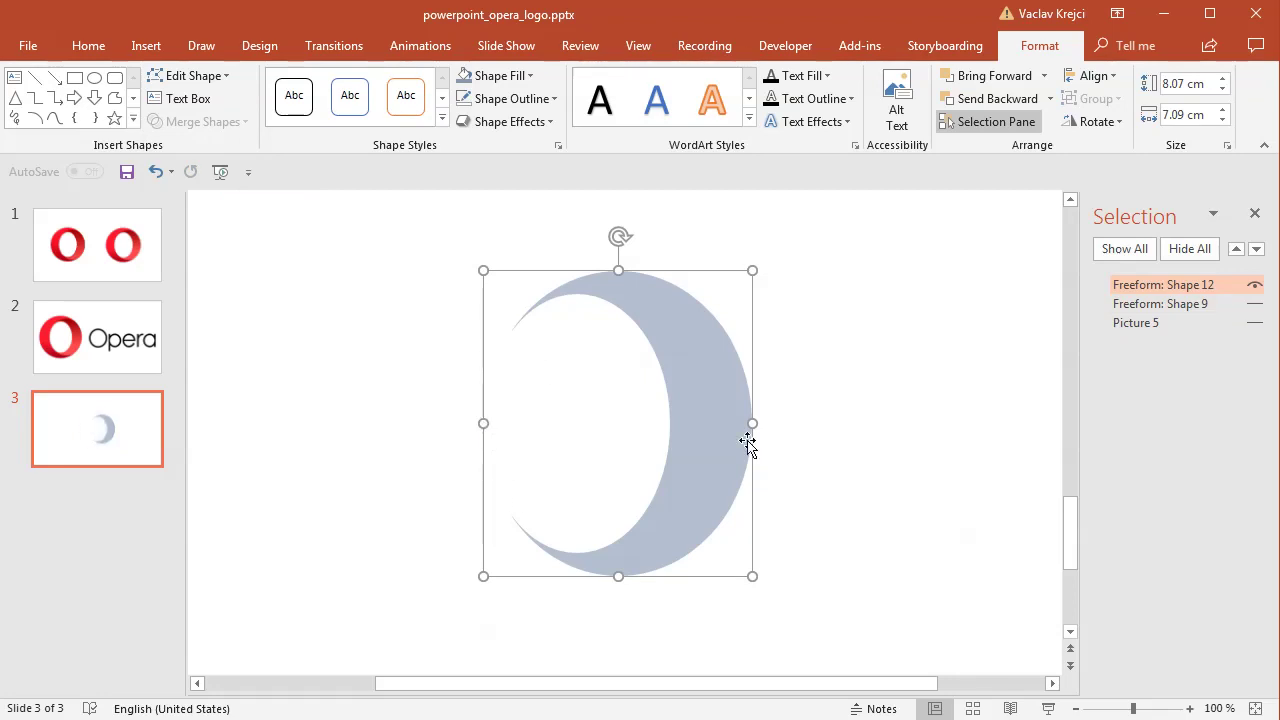
Step: Show the full ring and the logo picture again, and move the picture to the right beside the traced shapes
left_click(1160, 303)
left_click(1136, 322)
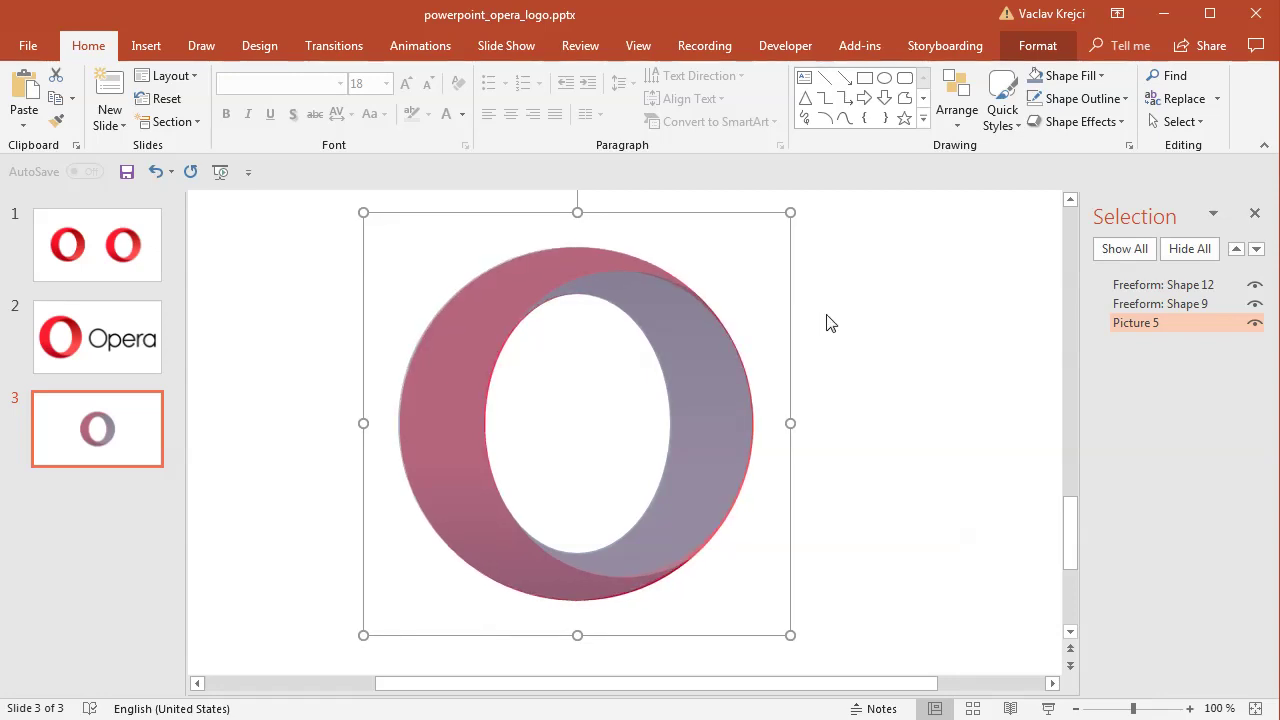
left_click_drag(829, 323, 910, 347)
left_click_drag(880, 423, 1006, 423)
scroll(779, 688, "right", 3)
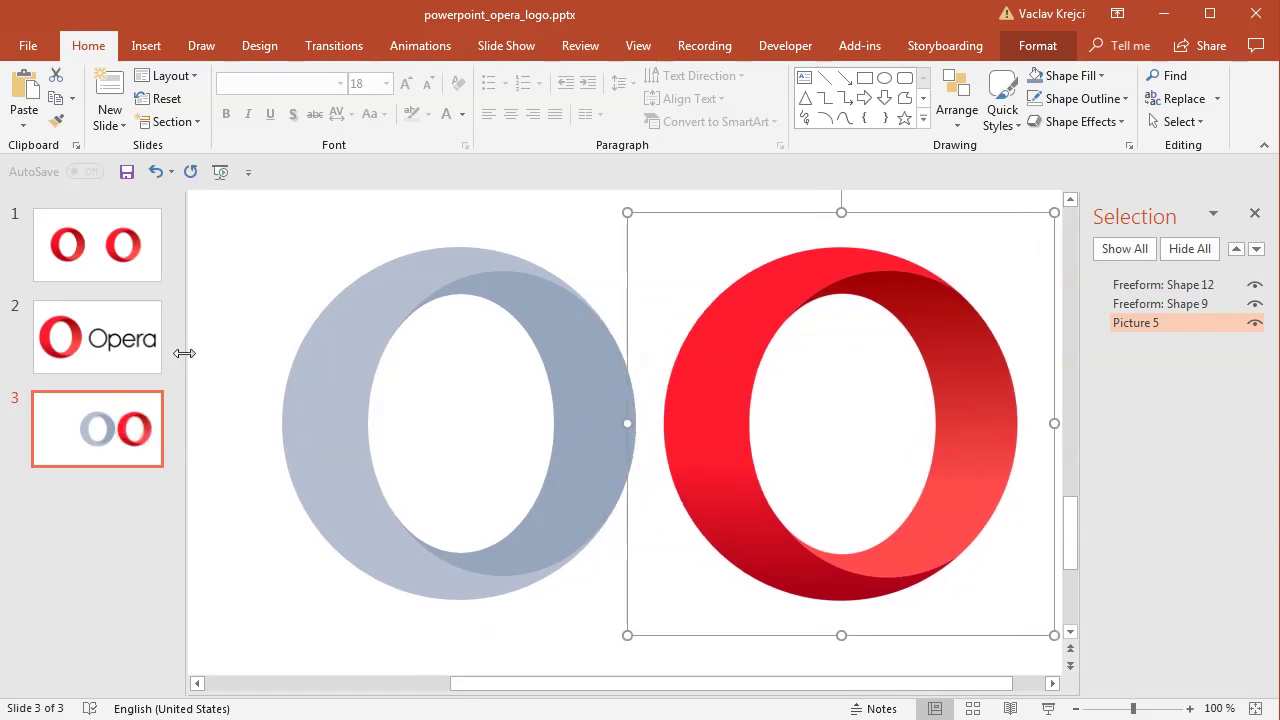
Step: Collapse the slide thumbnails and replace the object selection list with the formatting settings of the full ring
left_click_drag(180, 356, 60, 380)
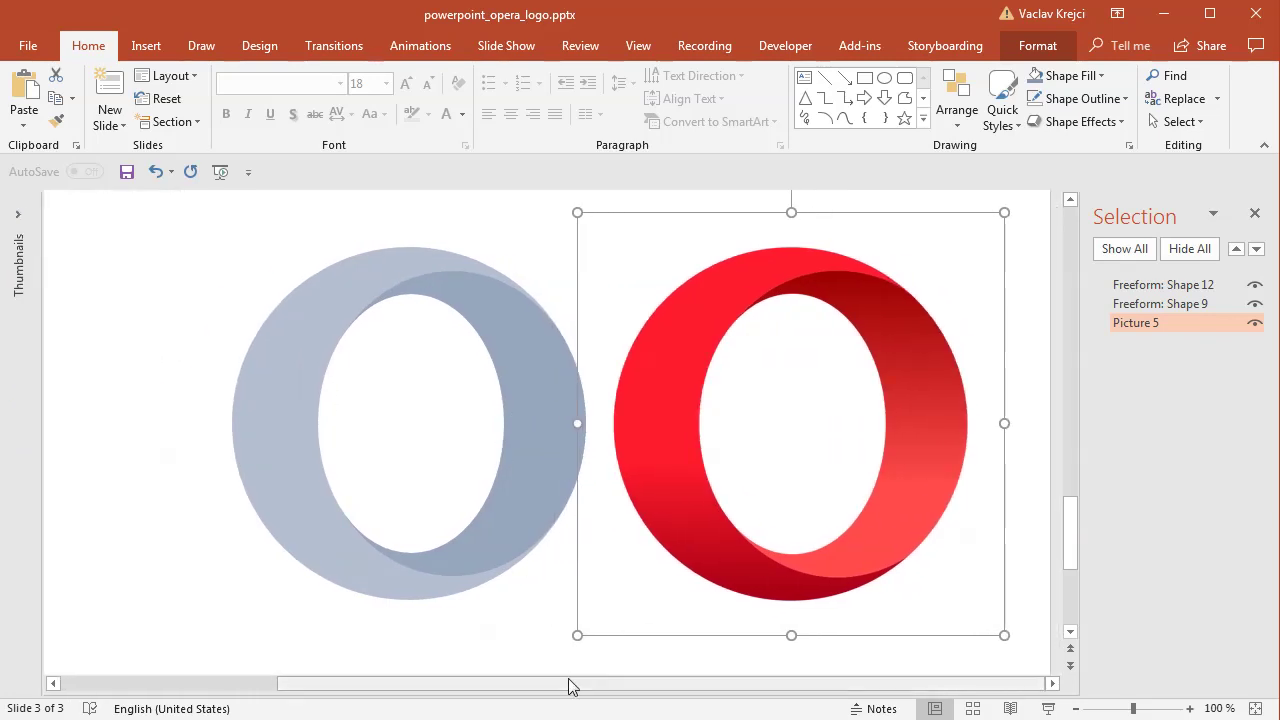
left_click(266, 358)
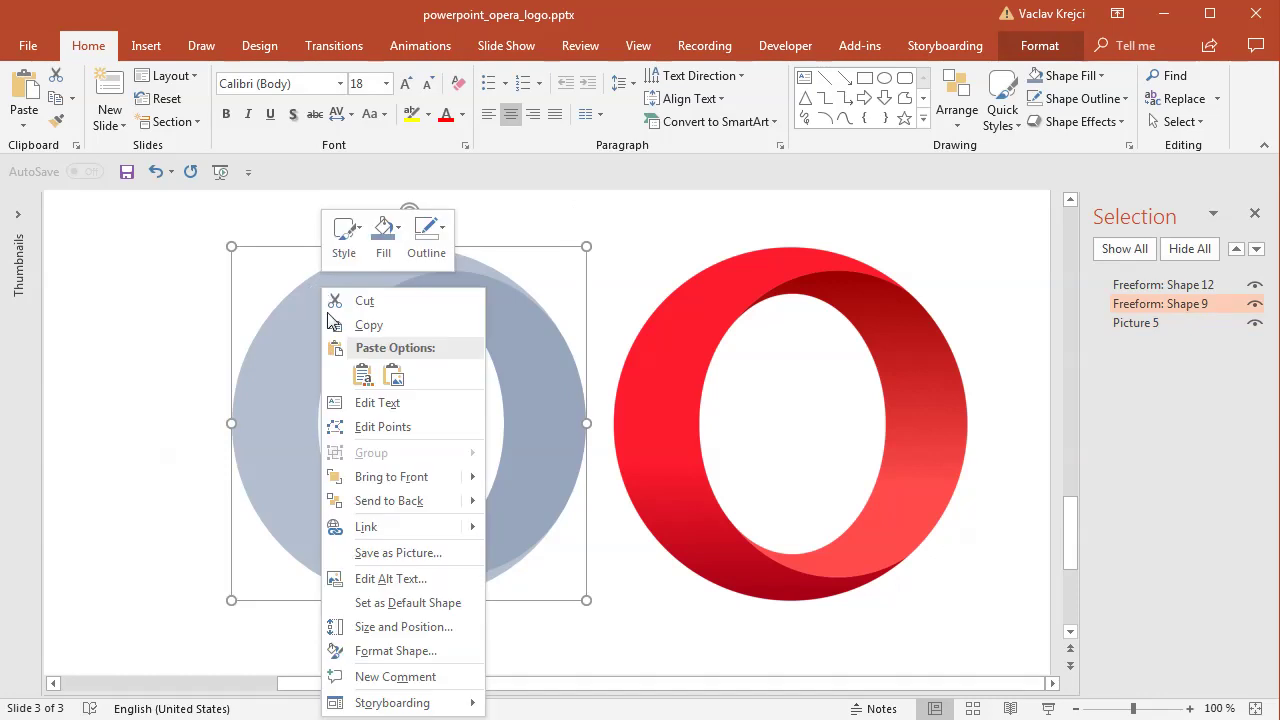
left_click(420, 651)
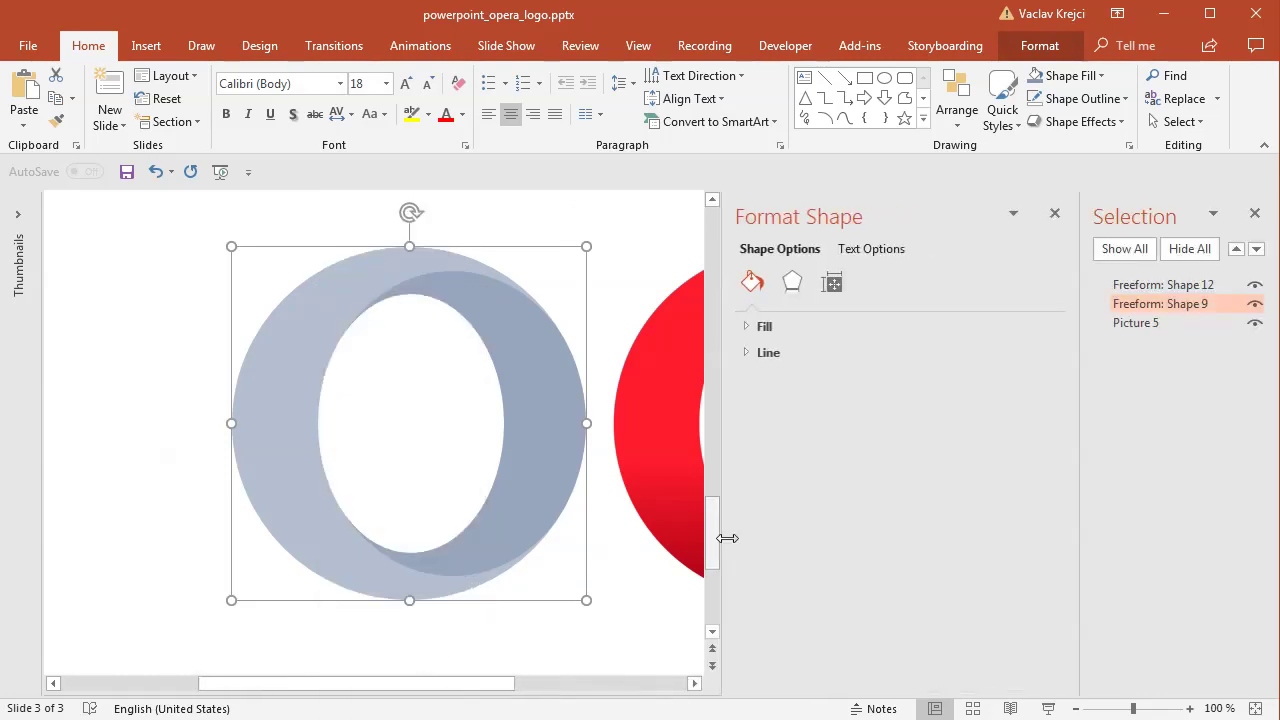
left_click(1255, 214)
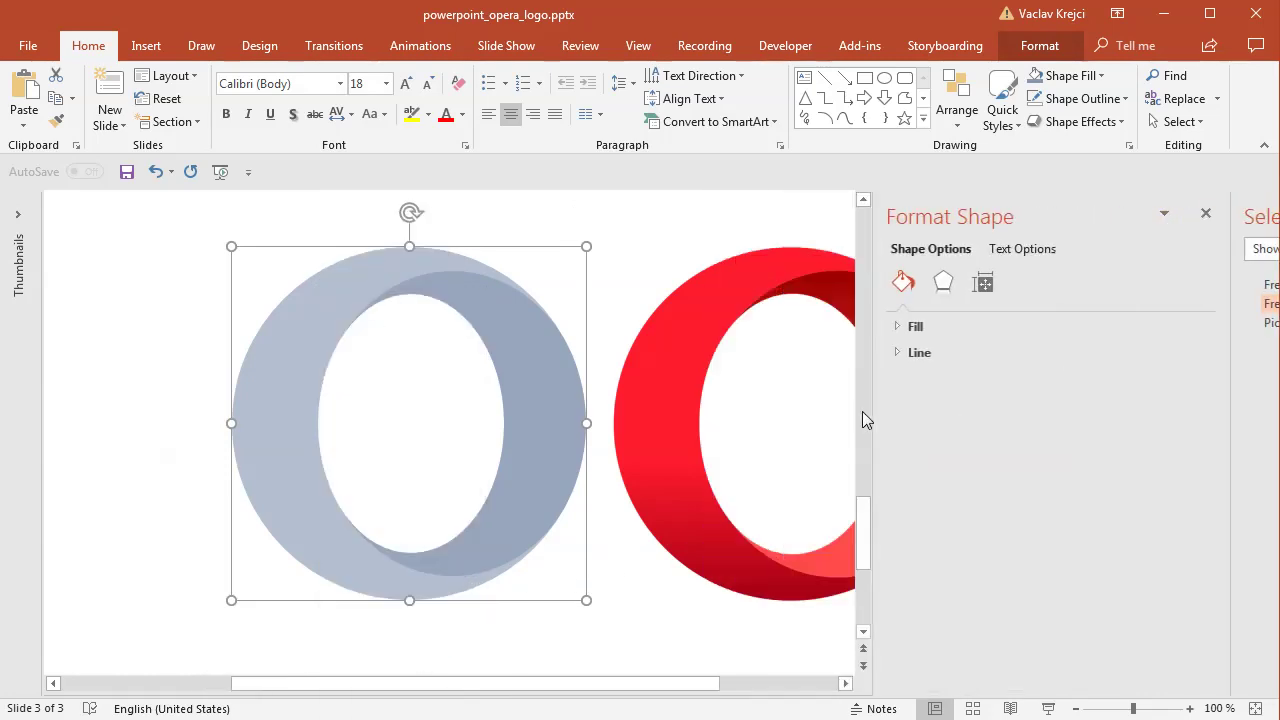
Step: Give the full ring a gradient fill and set its first stop to the bright red sampled from the top of the logo picture
left_click(964, 326)
left_click(986, 399)
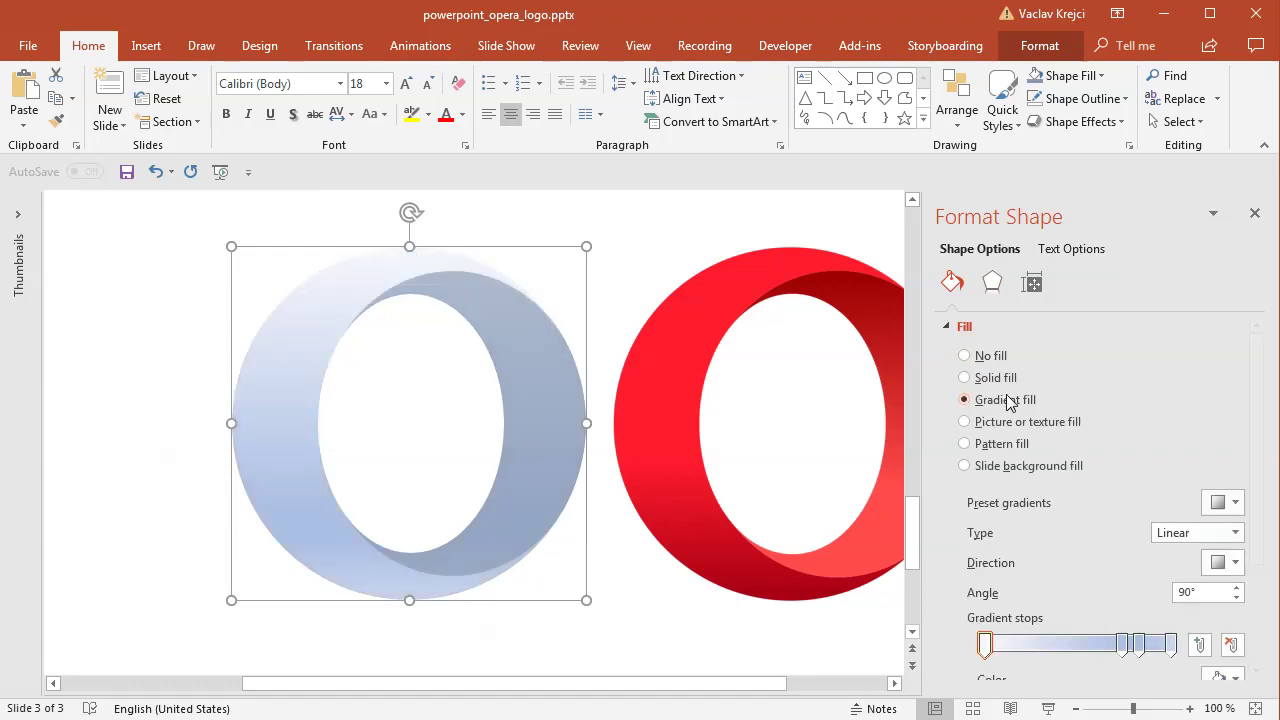
scroll(1240, 525, "down", 3)
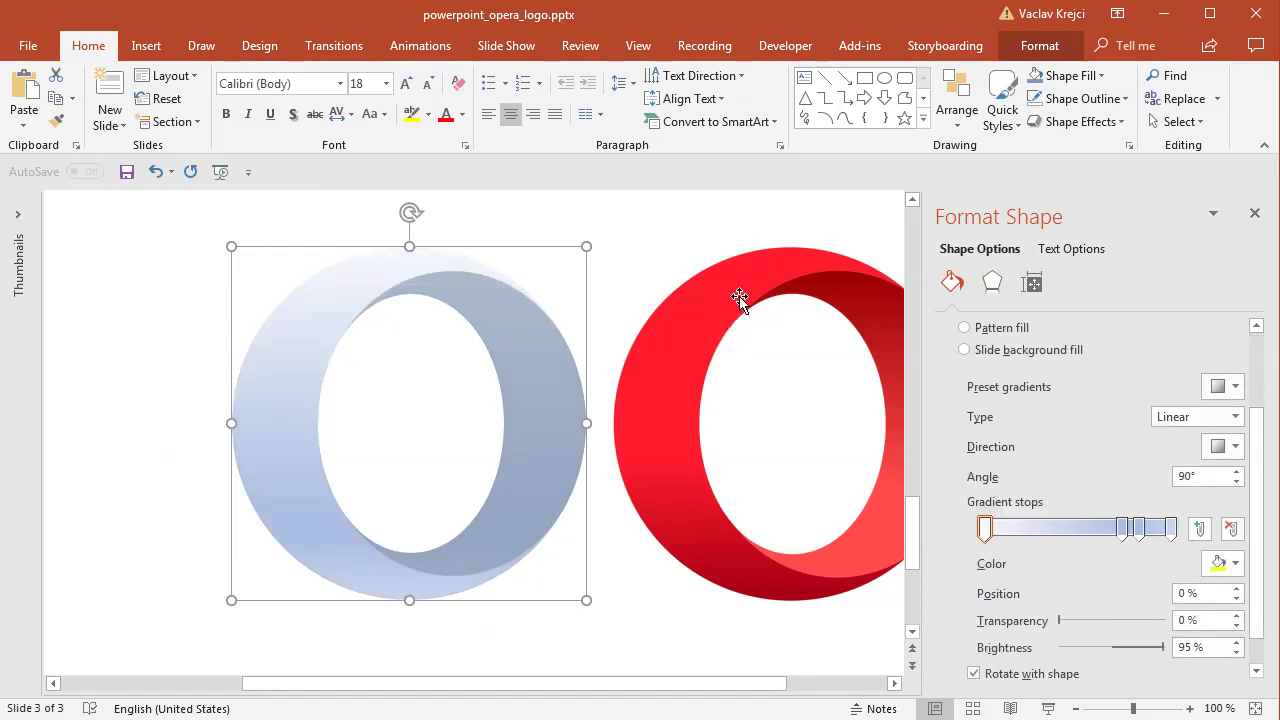
left_click(1220, 563)
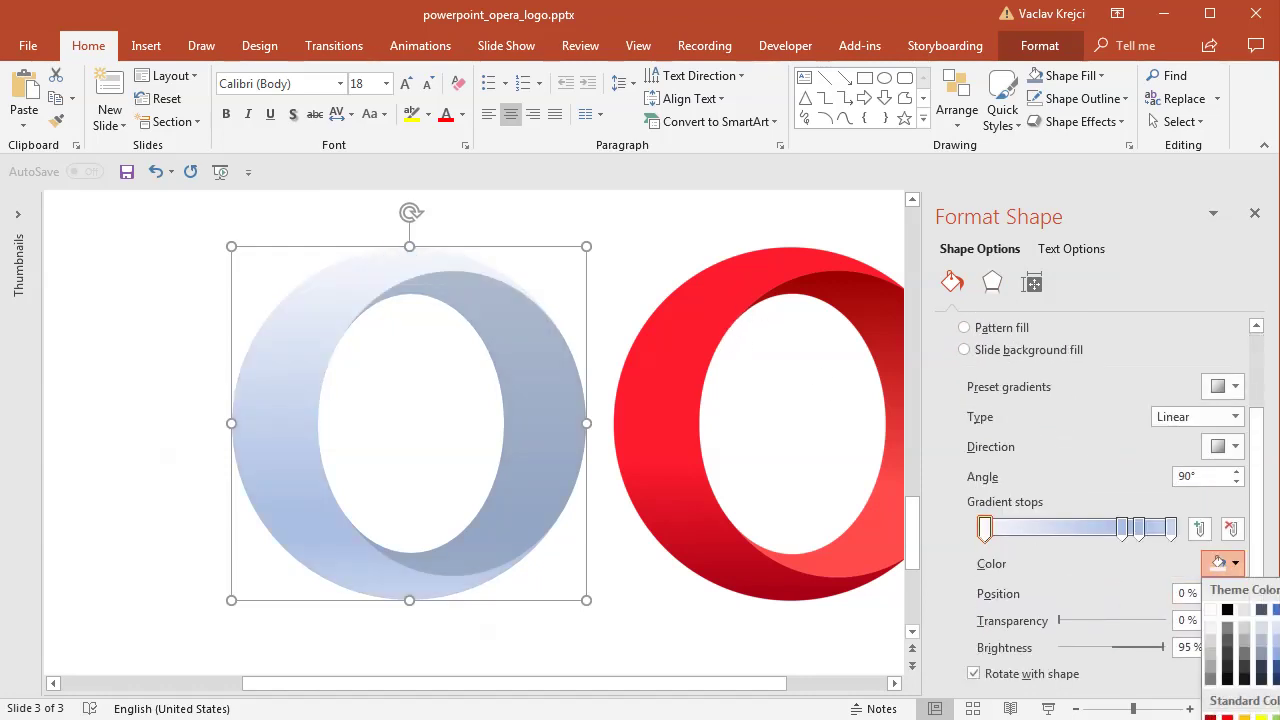
left_click(1240, 716)
left_click(787, 259)
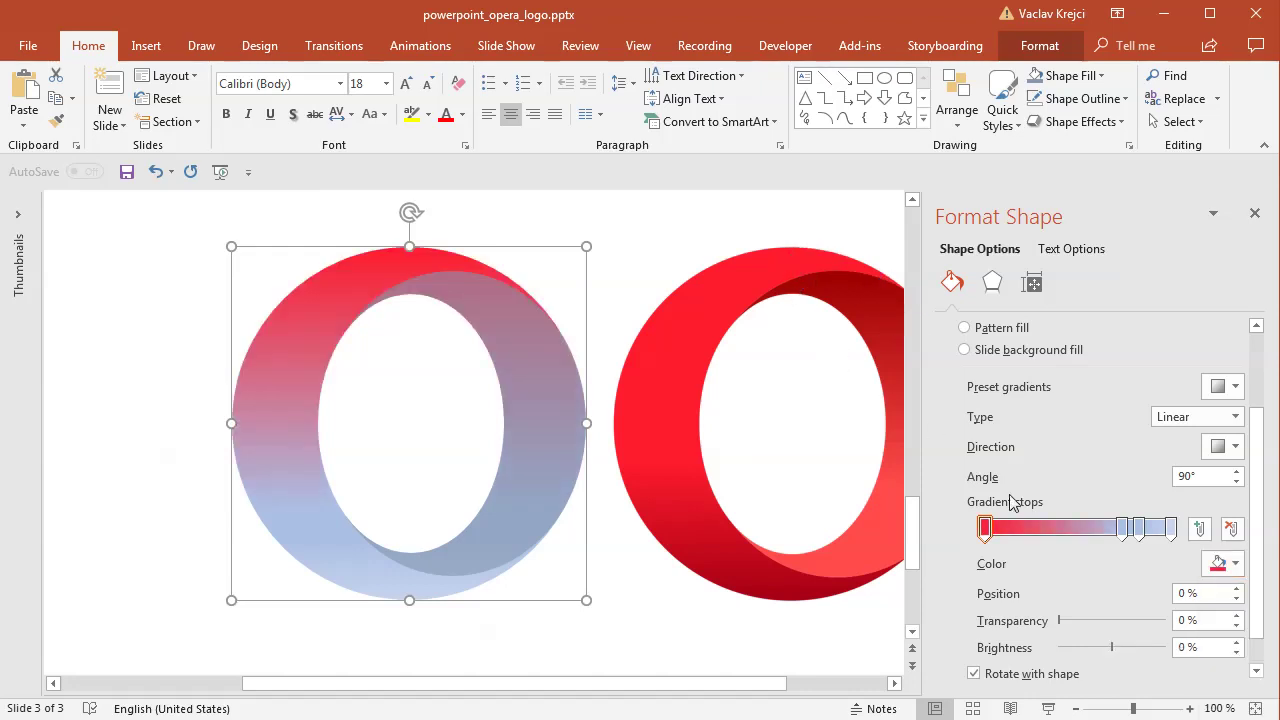
Step: Move the ring's second gradient stop to 61% and color it with the bright red sampled from the left side of the logo picture
left_click_drag(1120, 533, 1097, 530)
left_click(1220, 563)
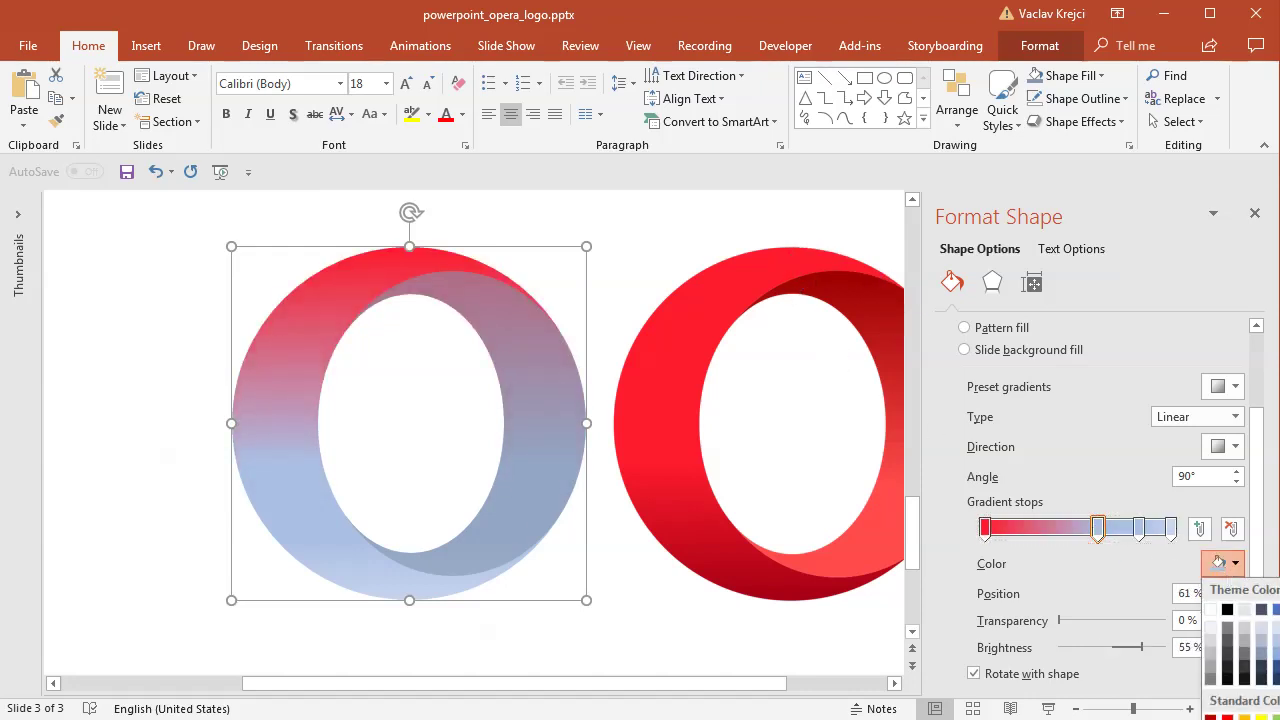
left_click(1240, 716)
left_click(690, 385)
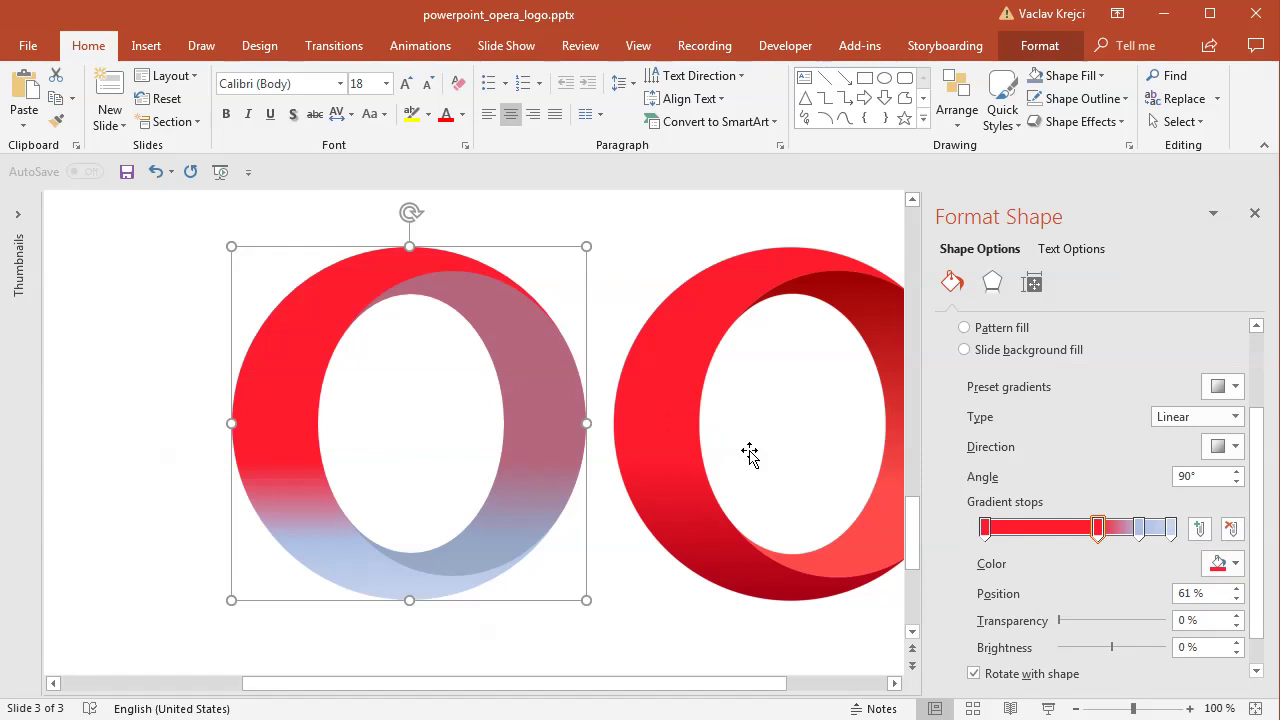
Step: Color the ring's third gradient stop dark red sampled from the picture's lower edge, and make it the end stop at 100% without the pale blue one
left_click(1138, 528)
left_click(1220, 563)
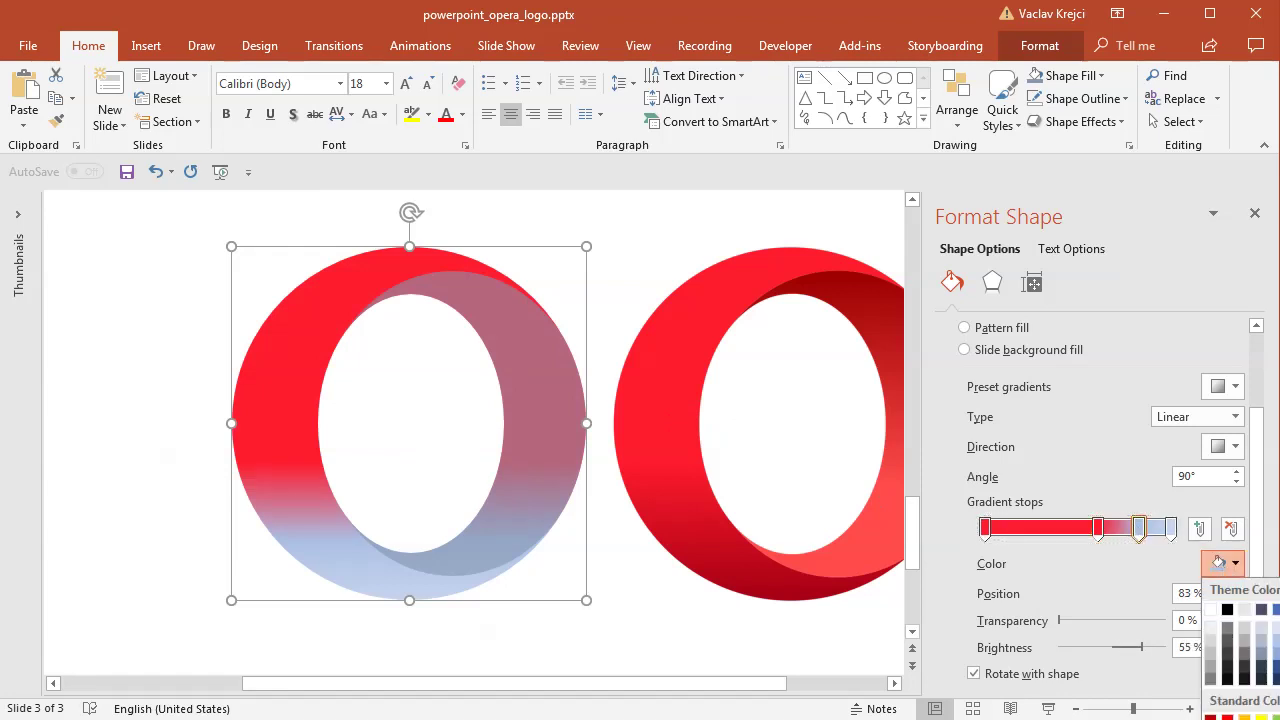
left_click(1240, 716)
left_click(812, 578)
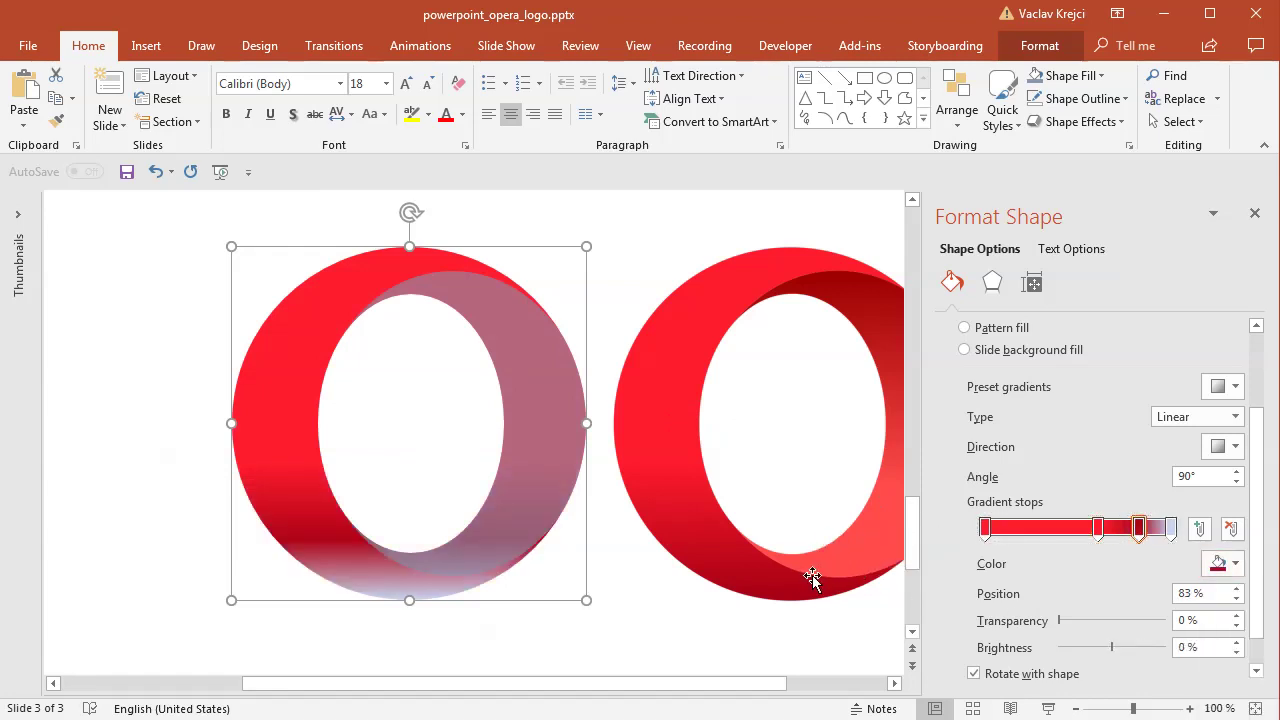
mouse_move(1168, 537)
left_mouse_down()
mouse_move(1170, 566)
mouse_move(1178, 540)
left_mouse_up()
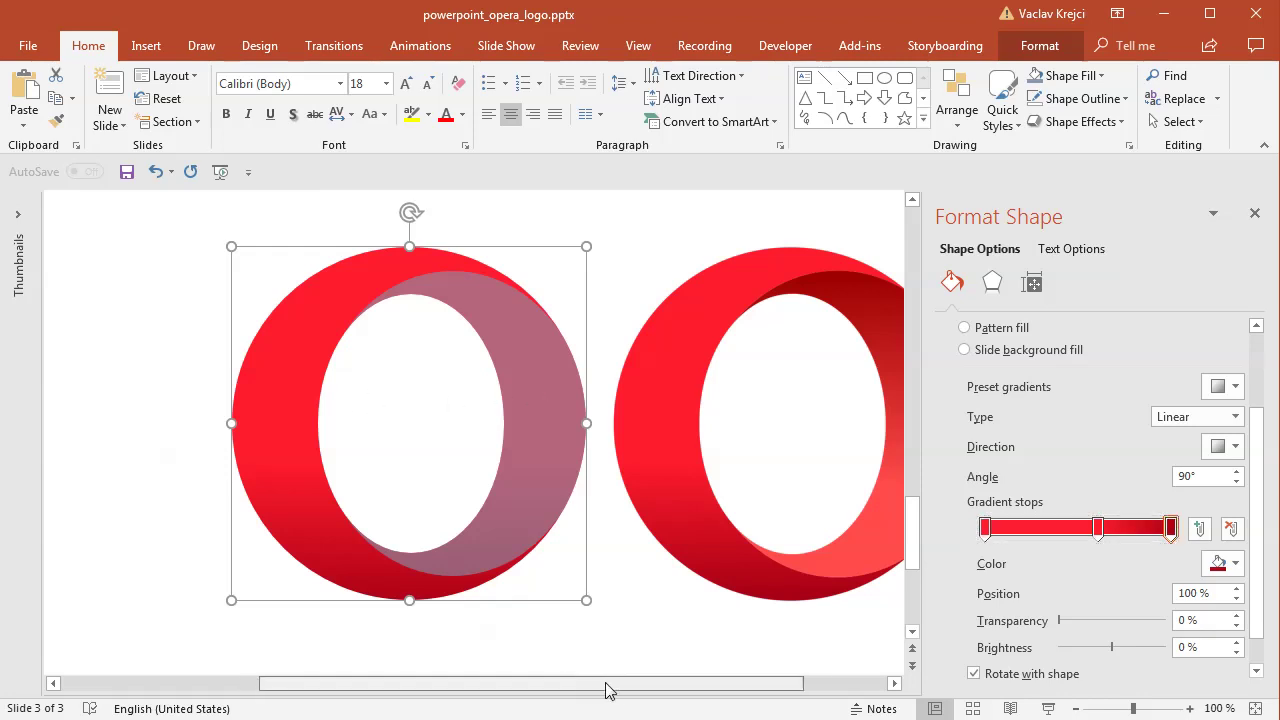
Step: Give the inner crescent a gradient fill with its angle set to 270°
left_click_drag(606, 686, 648, 686)
left_click(465, 427)
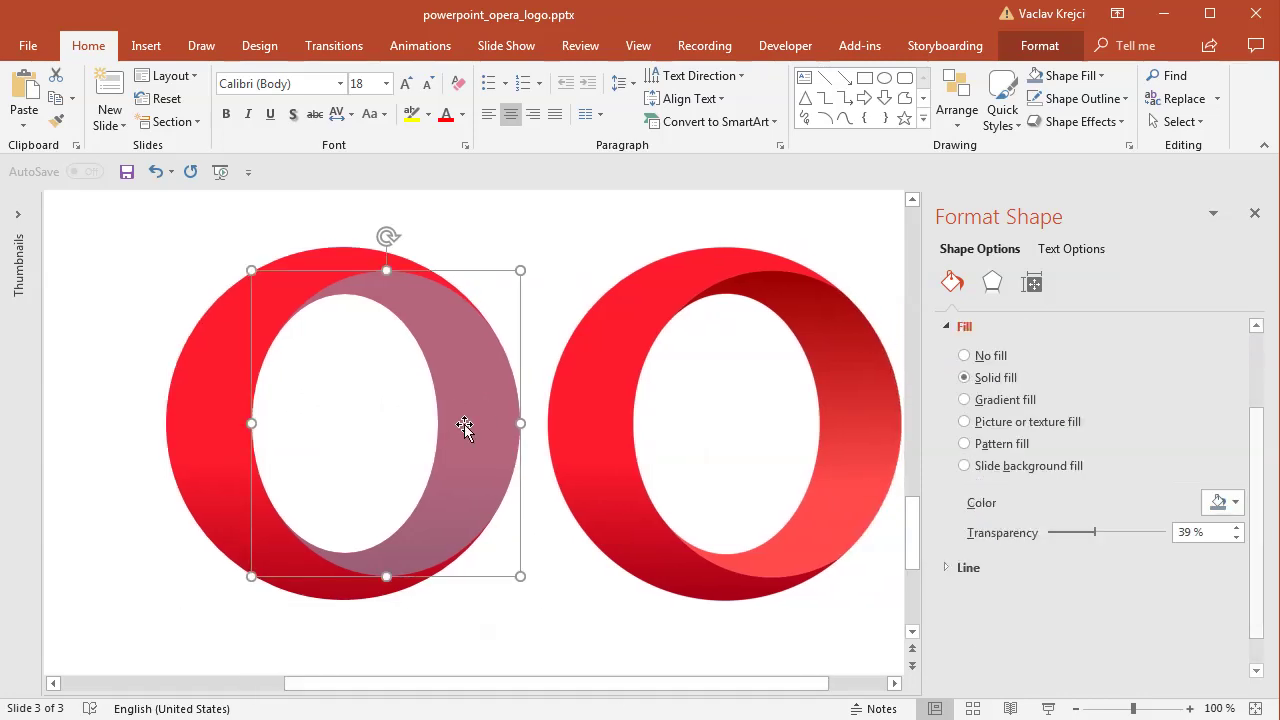
left_click(995, 401)
left_click_drag(1257, 457, 1262, 540)
left_click_drag(1208, 476, 1148, 482)
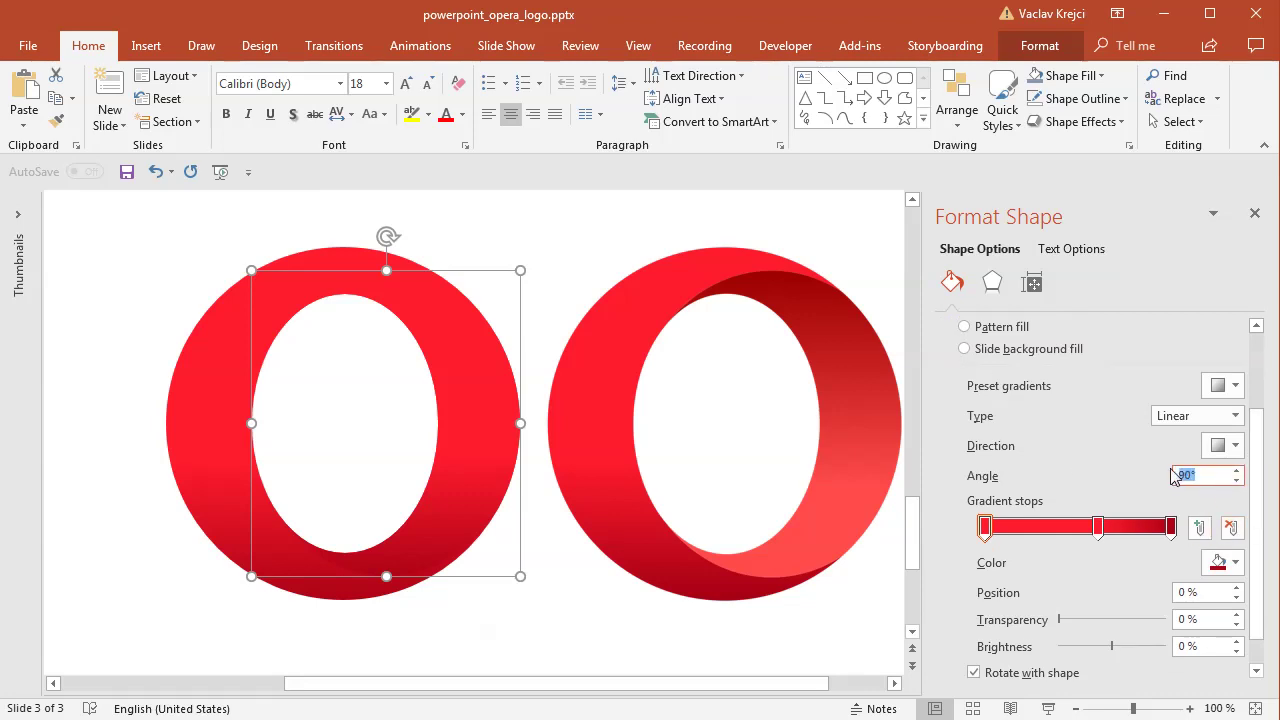
type("270")
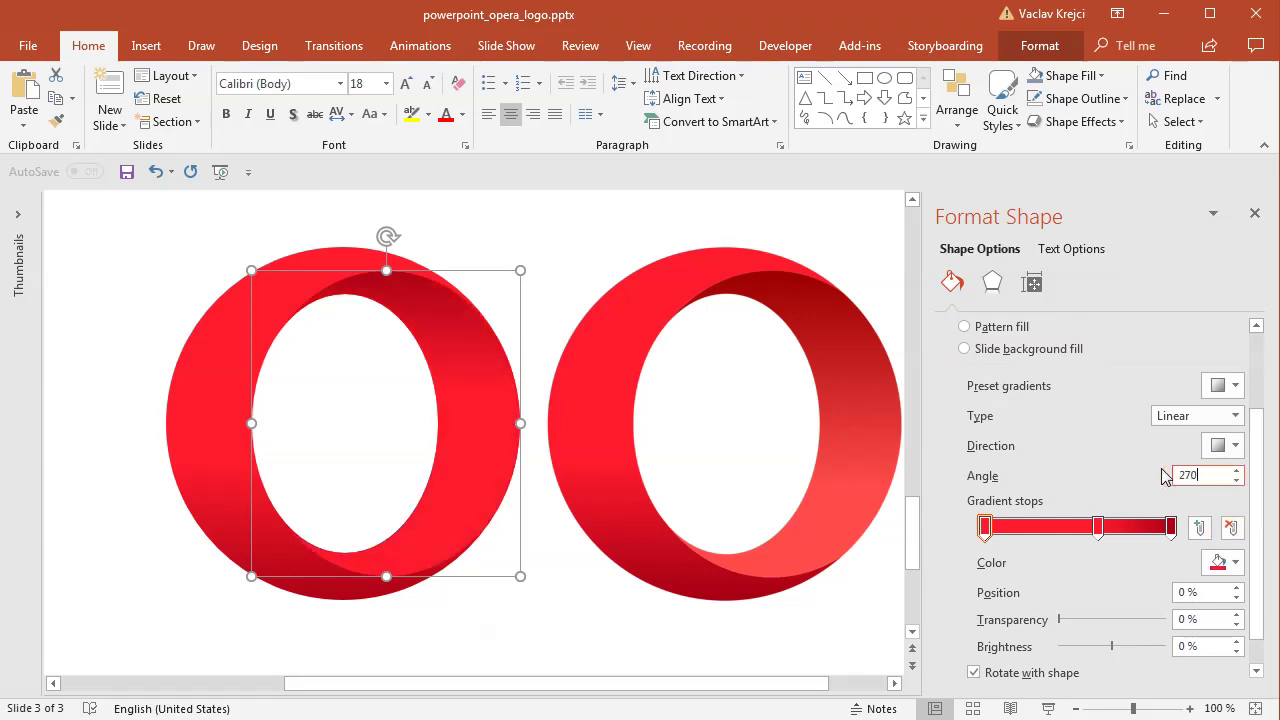
Step: Set the crescent's 100% gradient stop to the dark red sampled from the top of the picture's inner band
left_click(1171, 526)
left_click(1222, 562)
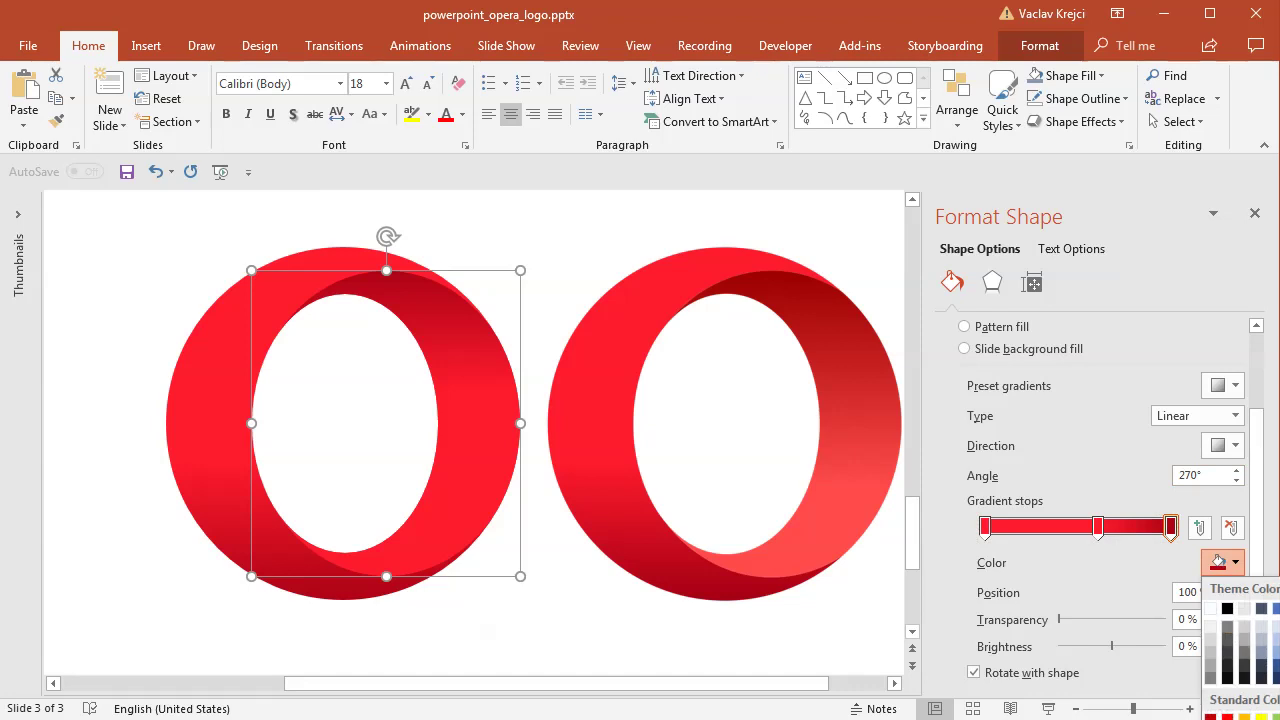
left_click(1240, 716)
left_click(750, 276)
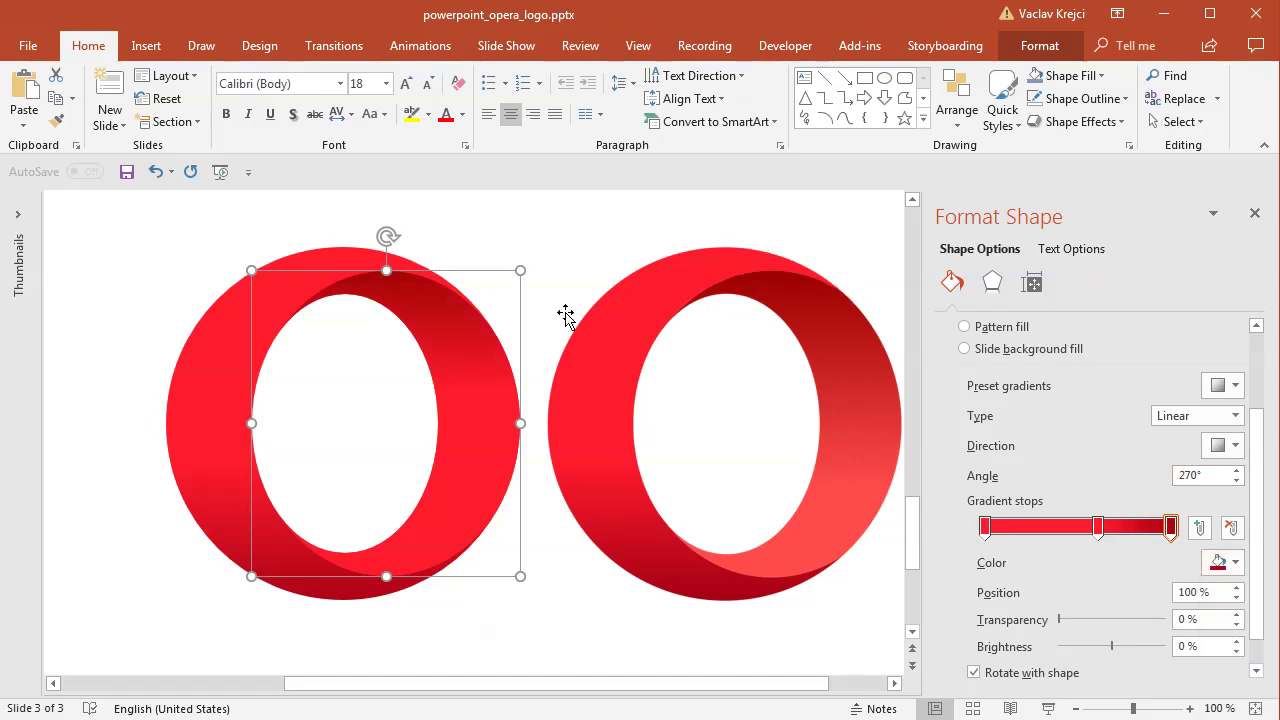
Step: Move the crescent's middle gradient stop to 55% and color it with the mid red sampled from the picture's inner band
left_click_drag(1098, 526, 1087, 526)
left_click(1222, 562)
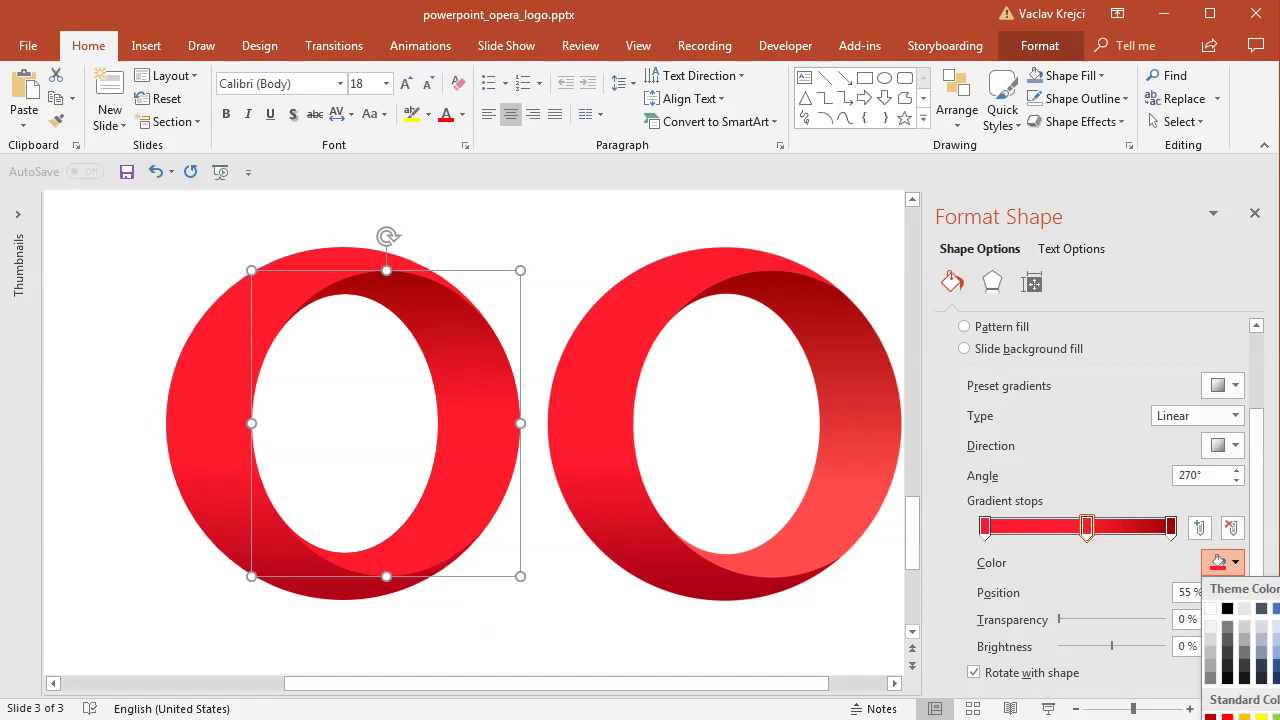
left_click(1240, 716)
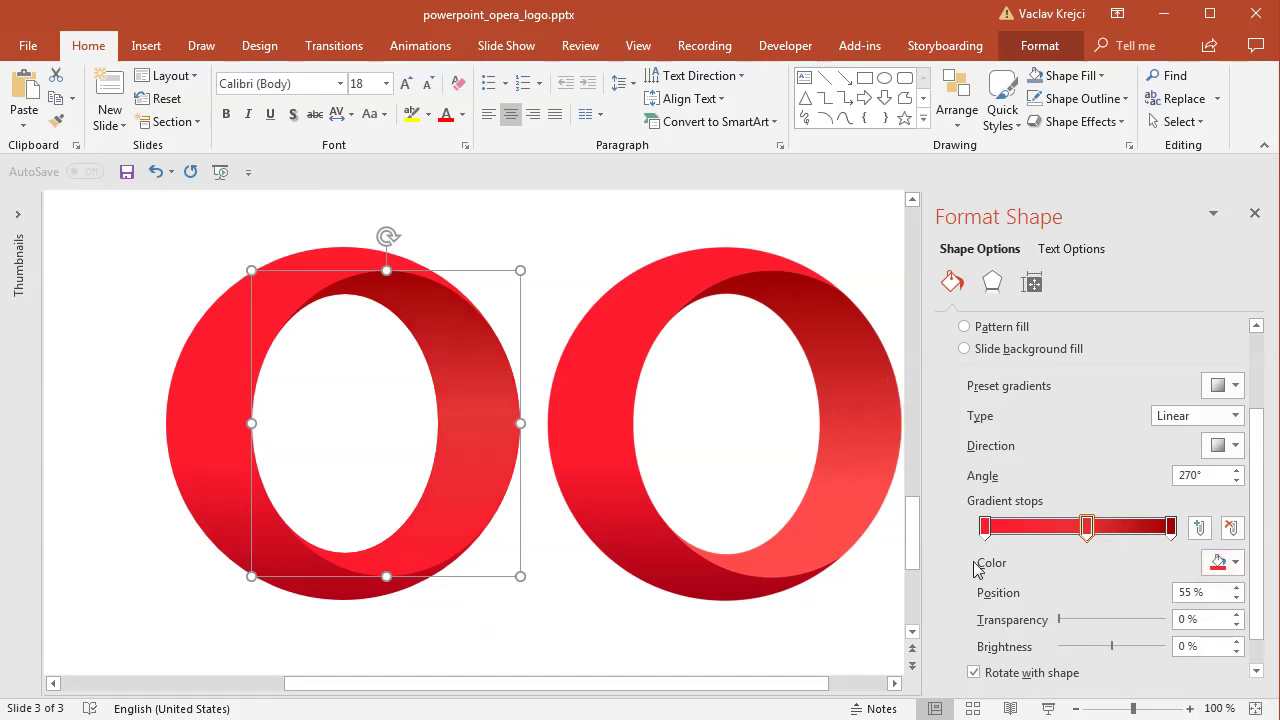
Step: Set the crescent's 0% gradient stop to the light red sampled from the bottom of the picture's inner band
left_click(986, 532)
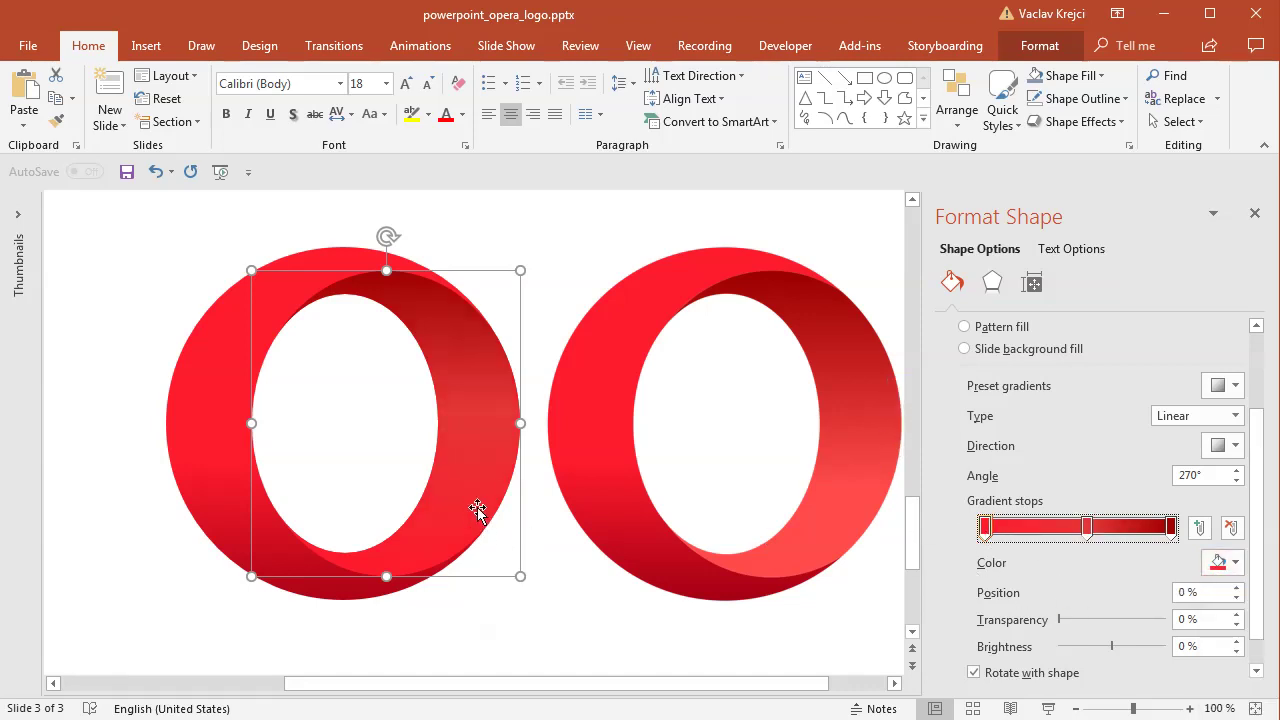
left_click(1220, 562)
left_click(1240, 716)
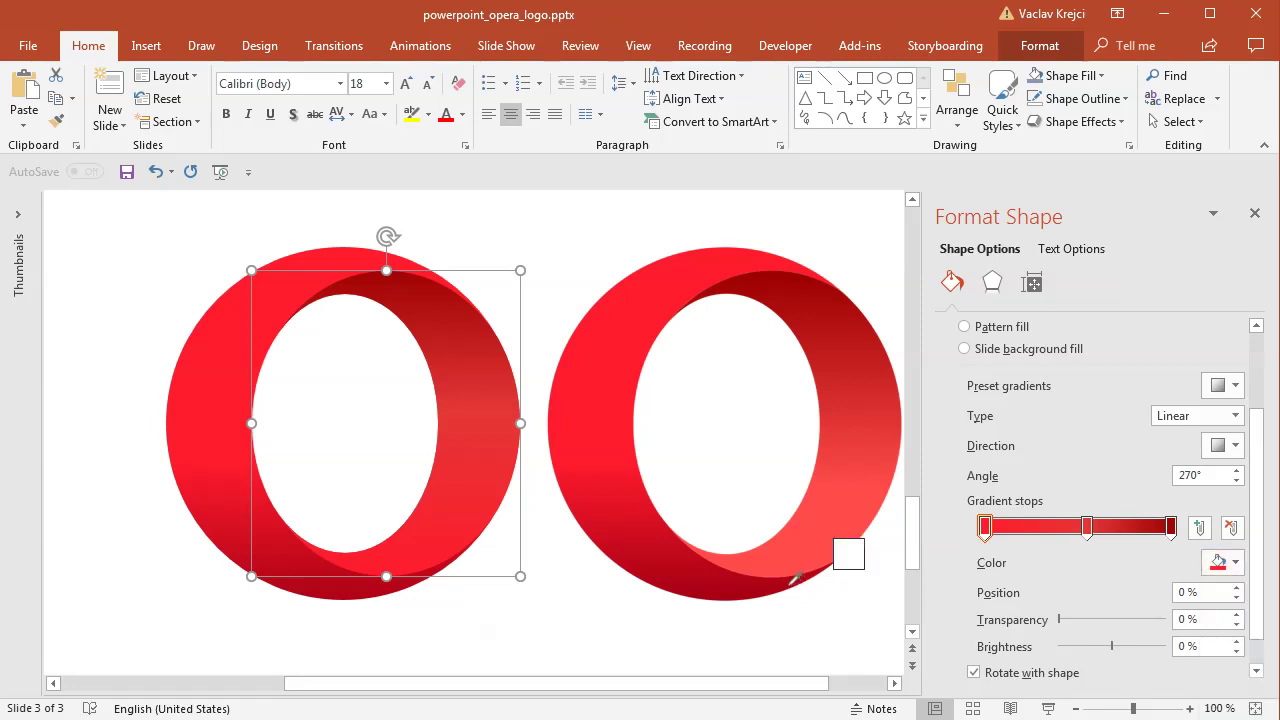
left_click(761, 556)
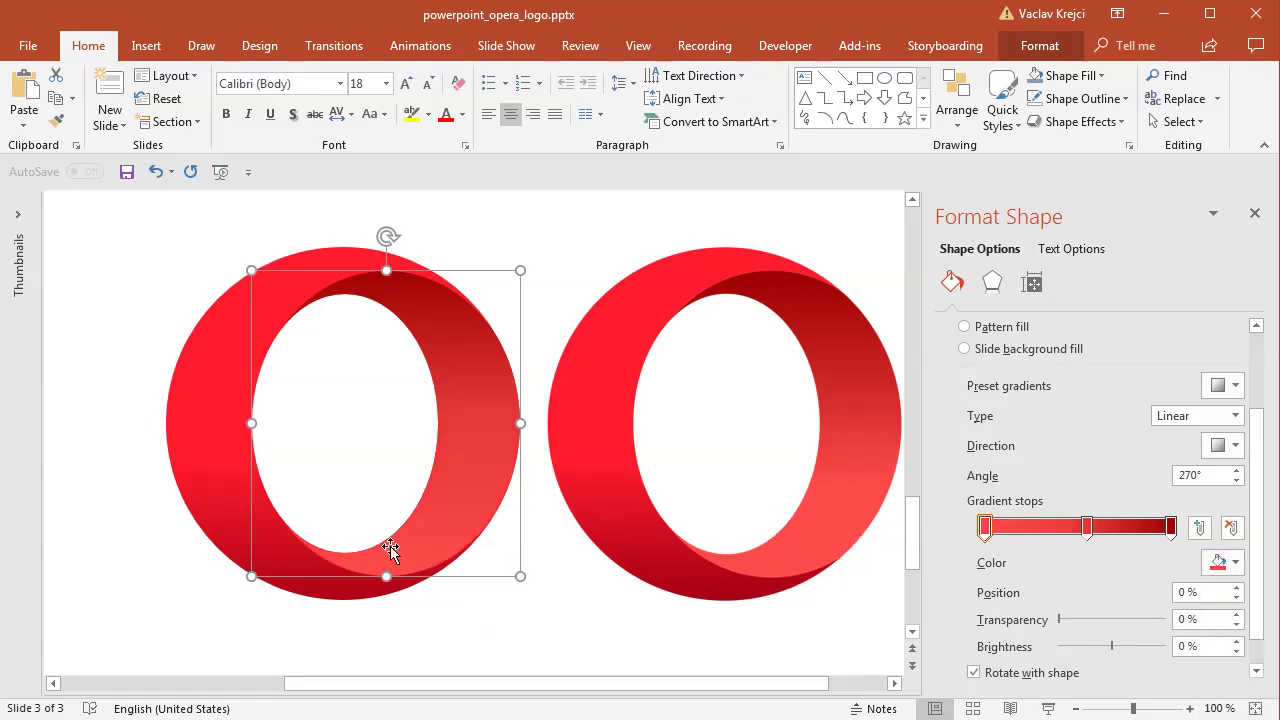
Step: Move the ring and crescent together to the left of the slide, and shift the logo picture left to balance the pair, leaving nothing selected
left_click_drag(1120, 712, 1092, 708)
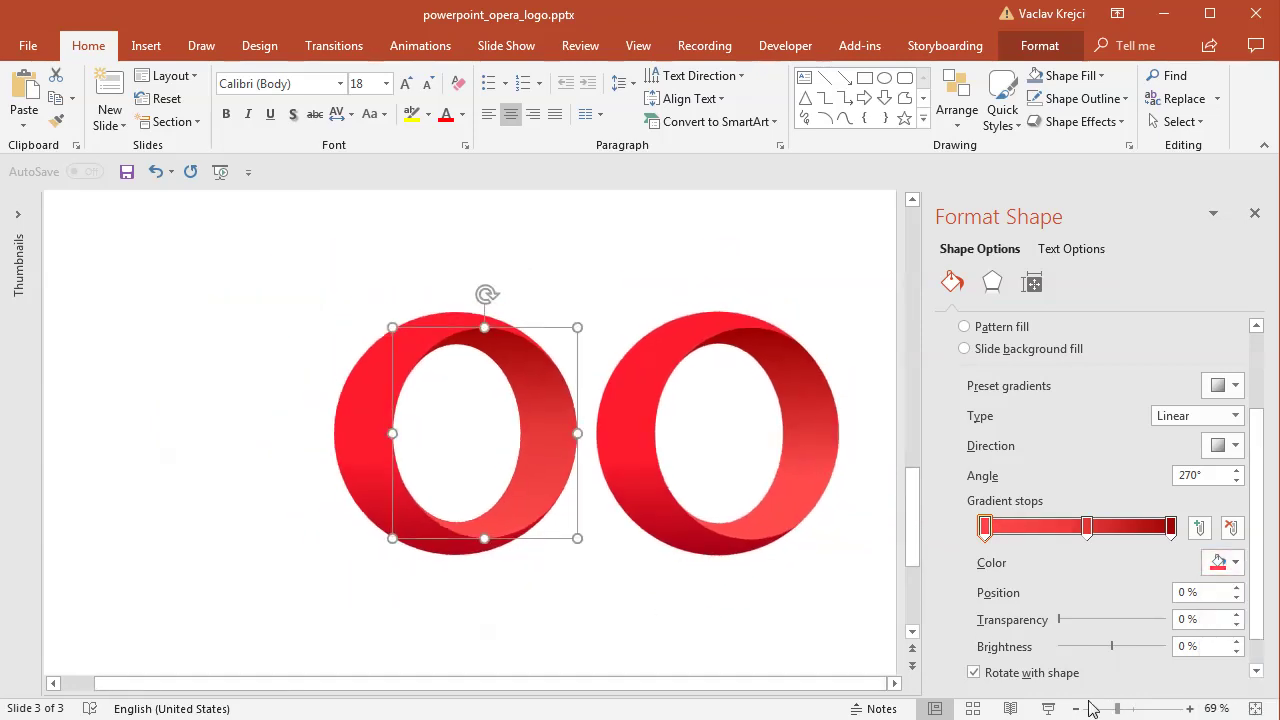
left_click(354, 397, "shift")
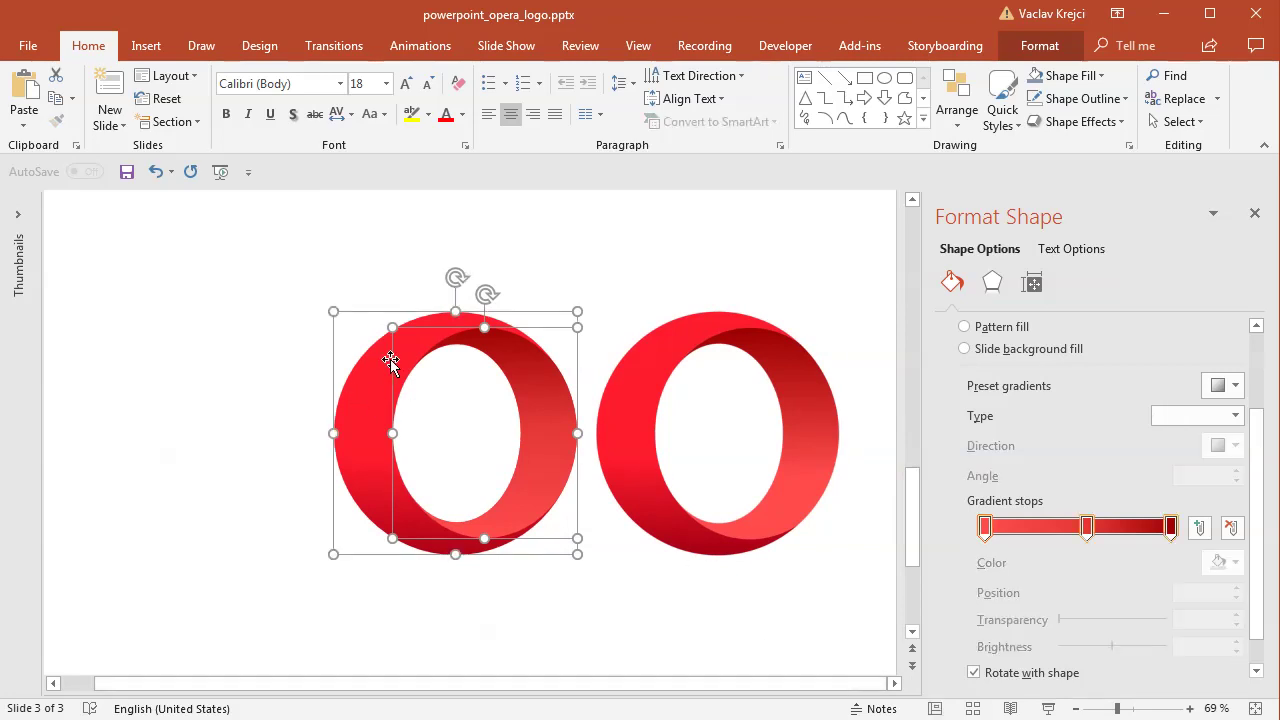
left_click_drag(371, 371, 199, 366)
left_click(560, 371)
left_click_drag(626, 374, 564, 374)
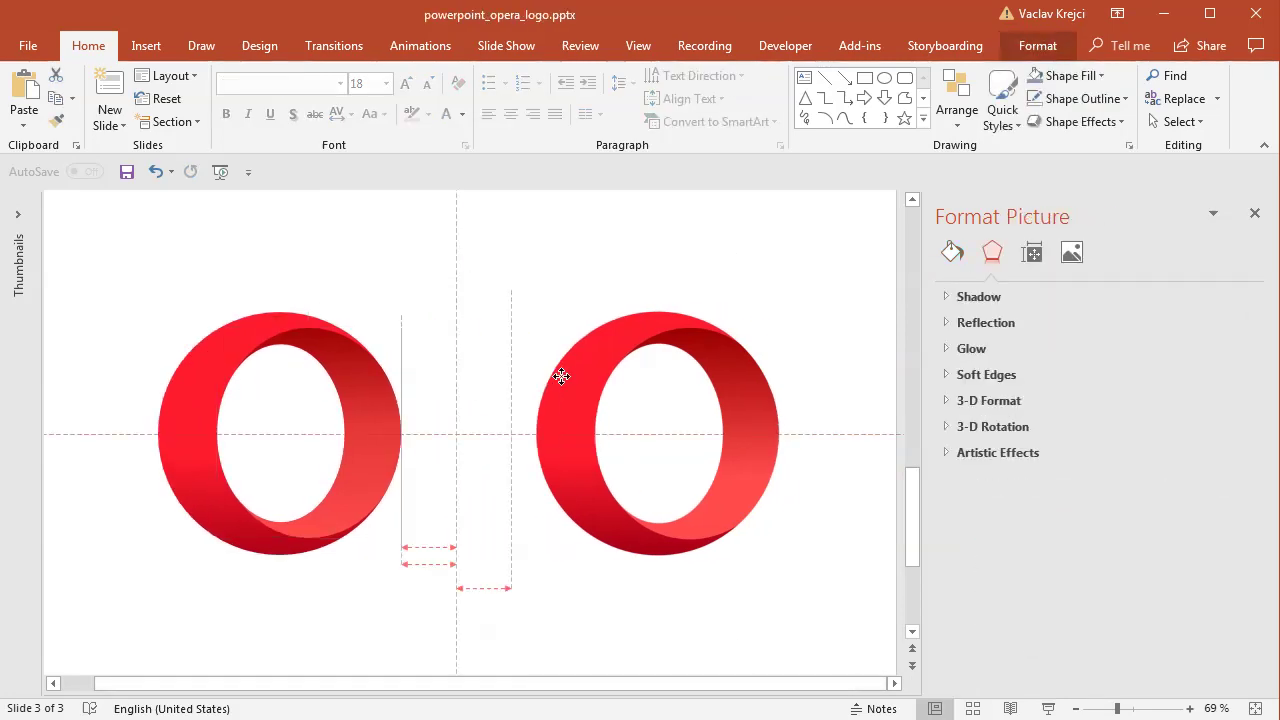
left_click(533, 247)
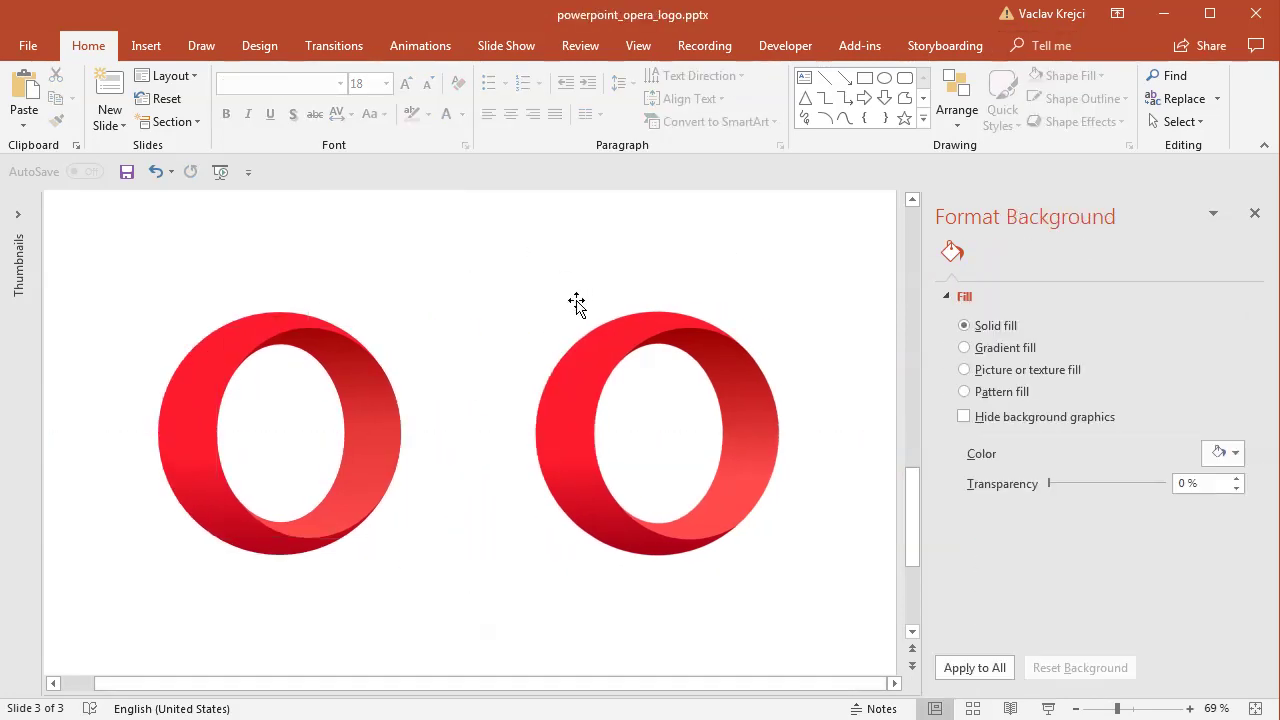